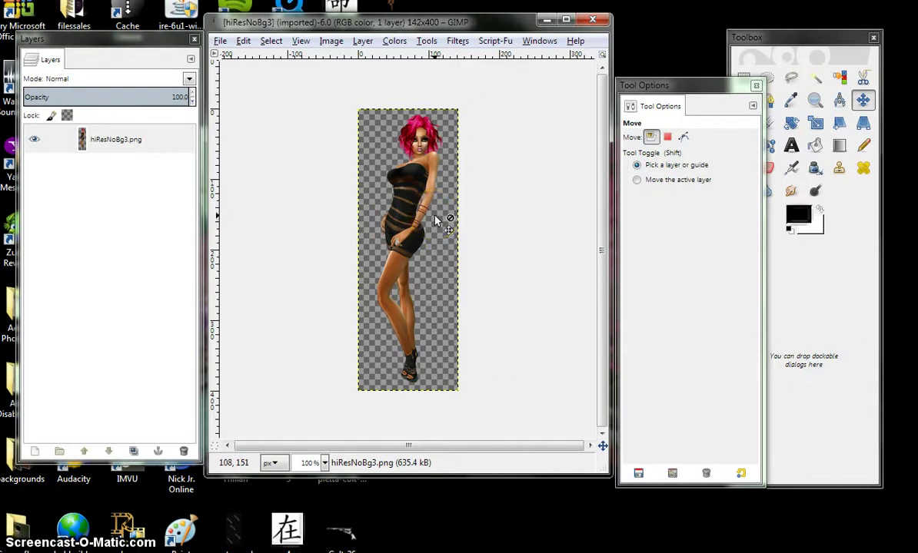
Select the avatar figure's outline using the layer's Alpha to Selection.
right_click(435, 221)
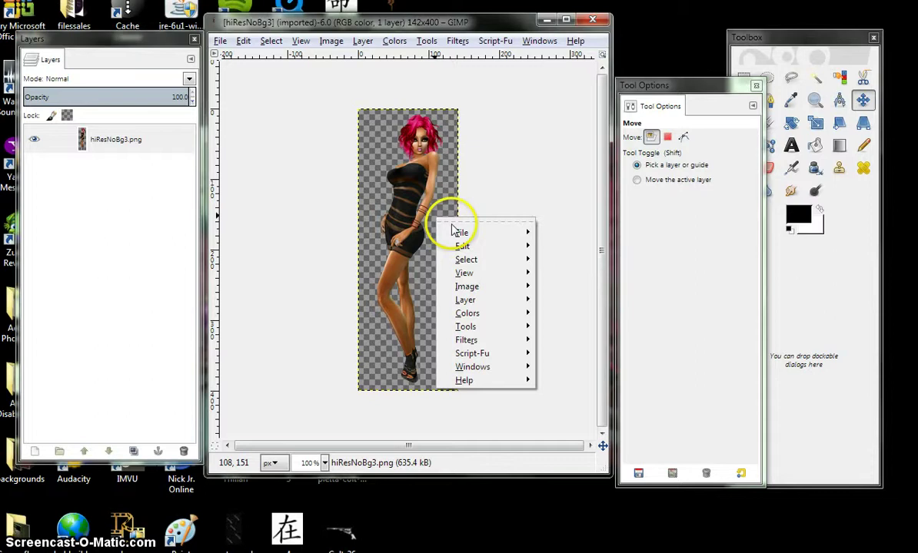
mouse_move(461, 246)
key(Escape)
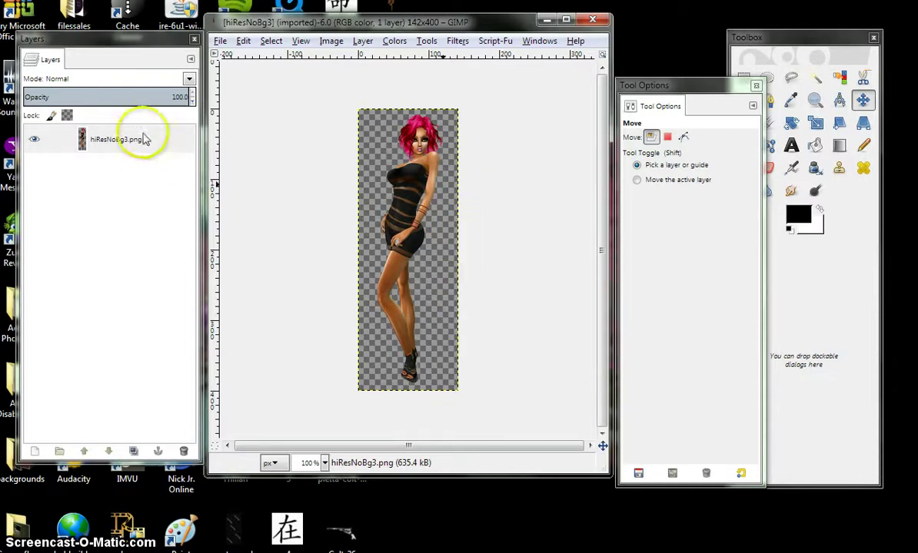
right_click(135, 139)
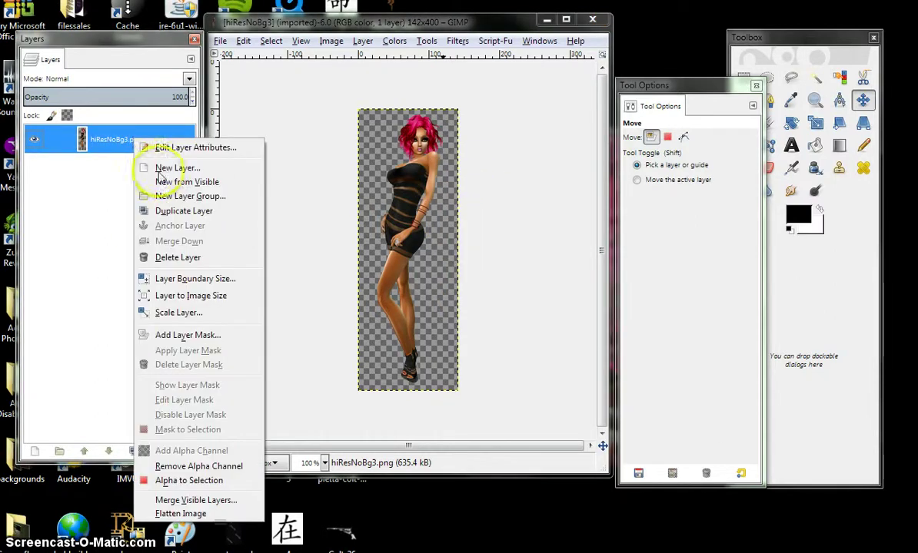
click(205, 484)
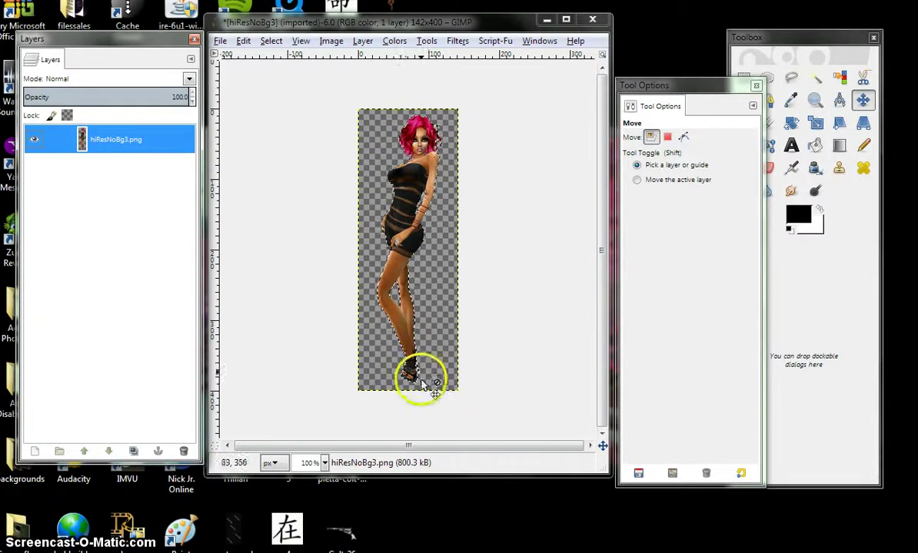
Shrink the figure selection by 1 px.
right_click(446, 237)
mouse_move(486, 279)
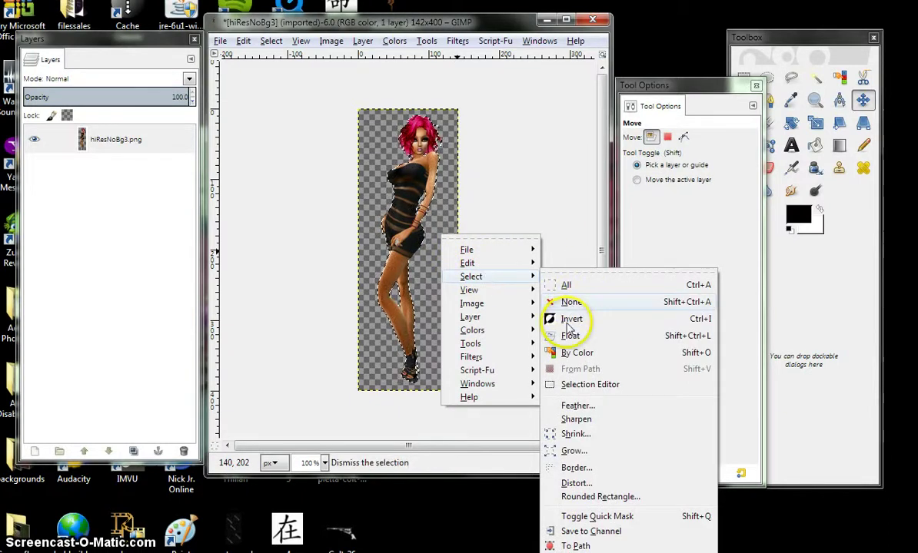
click(582, 435)
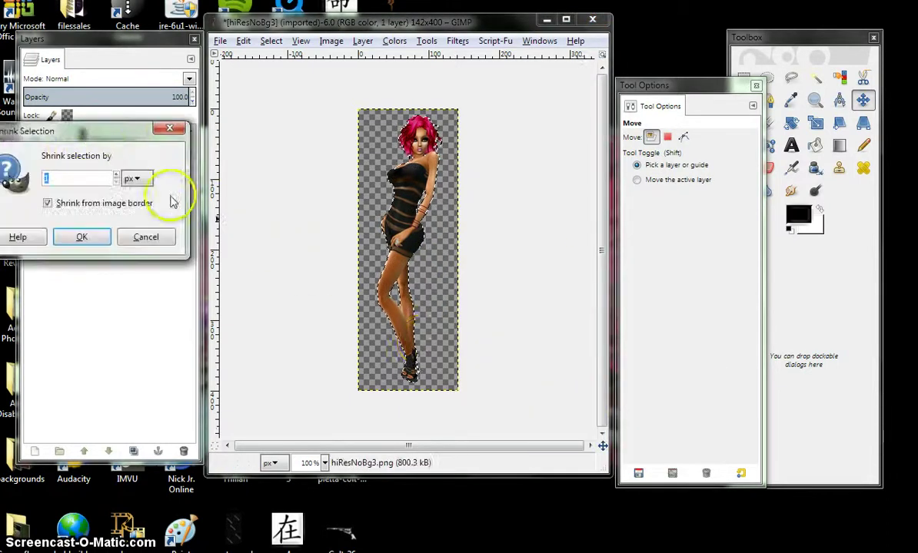
drag(84, 125, 173, 122)
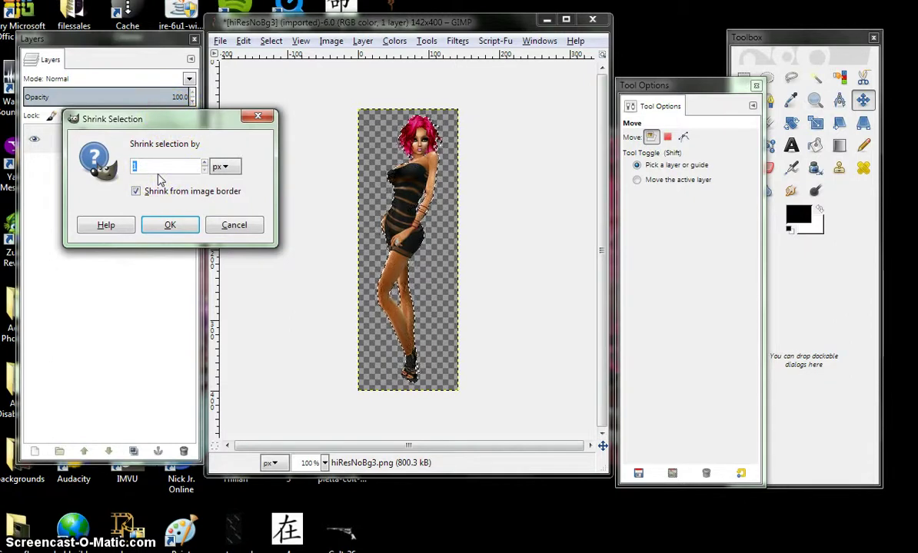
click(165, 224)
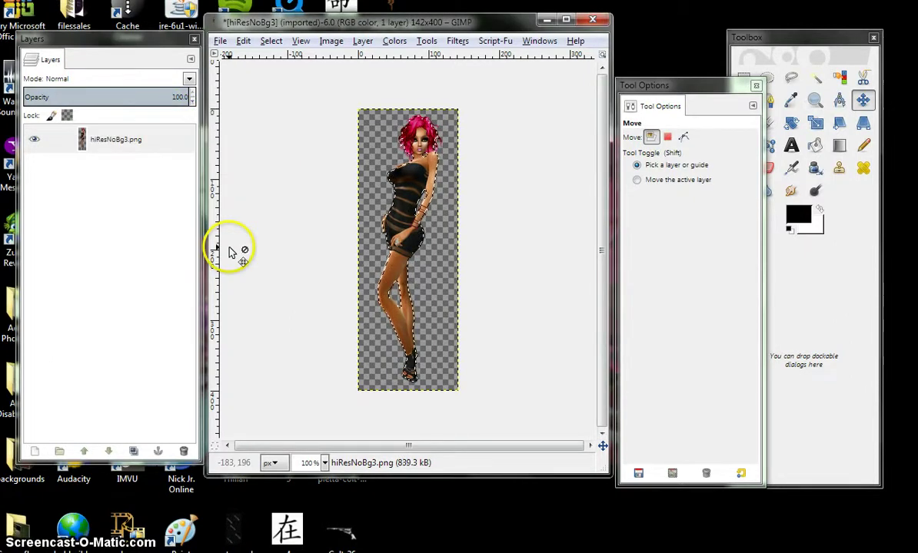
Invert the selection.
right_click(434, 223)
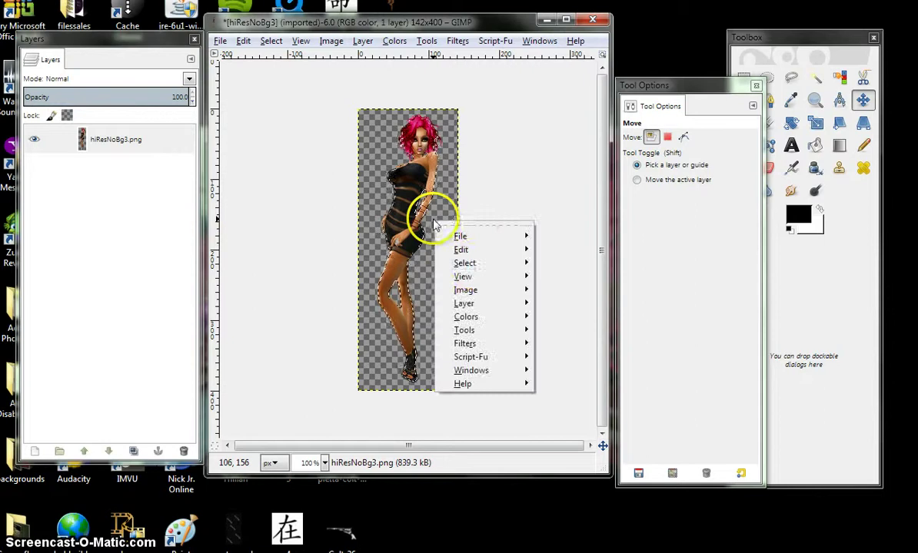
mouse_move(470, 265)
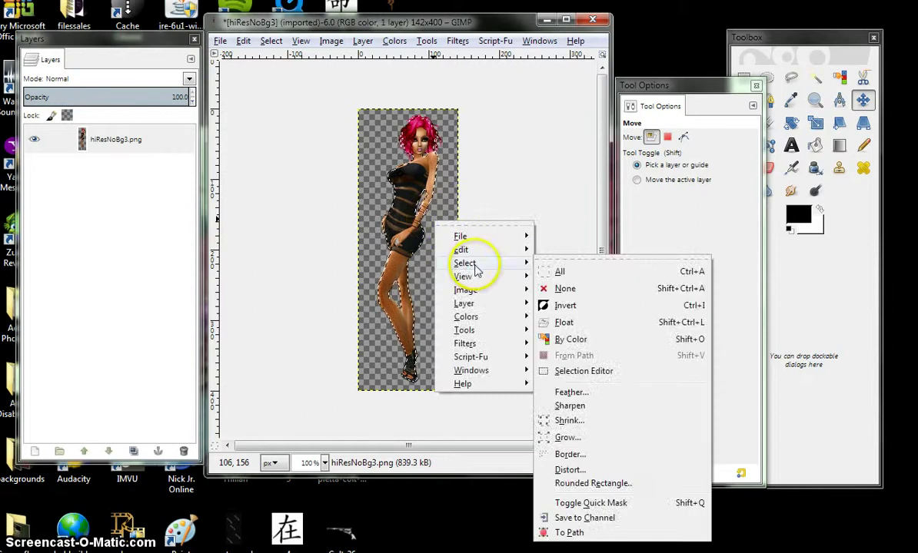
click(568, 306)
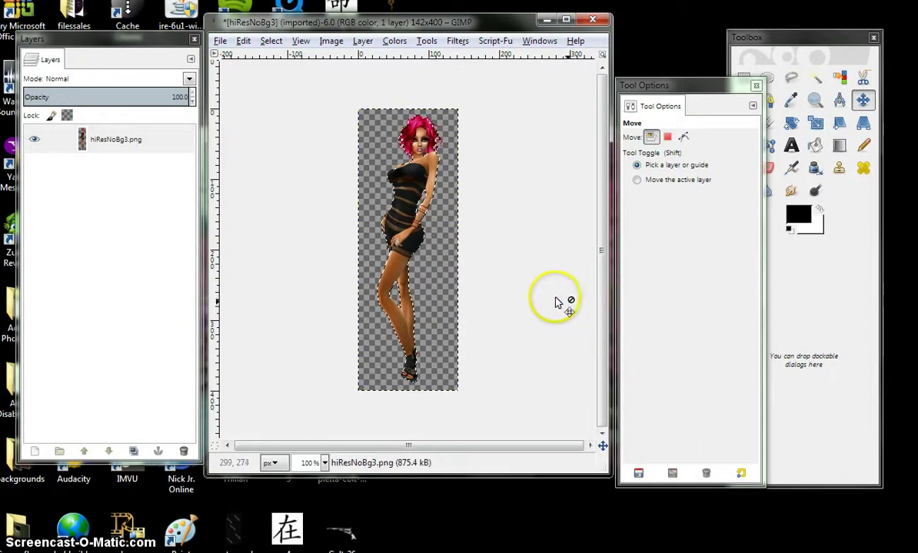
Apply a 2.0 px Gaussian blur to the inverted selection.
right_click(452, 211)
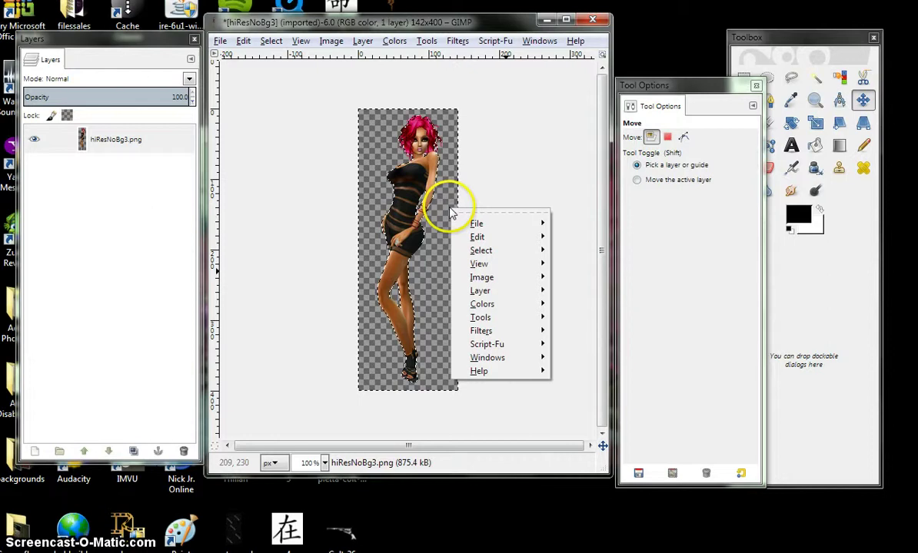
mouse_move(486, 330)
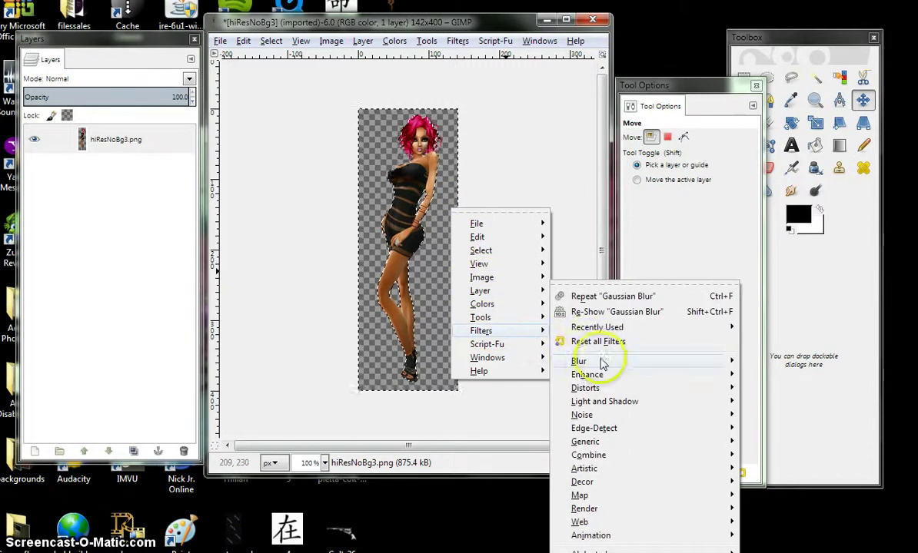
mouse_move(602, 362)
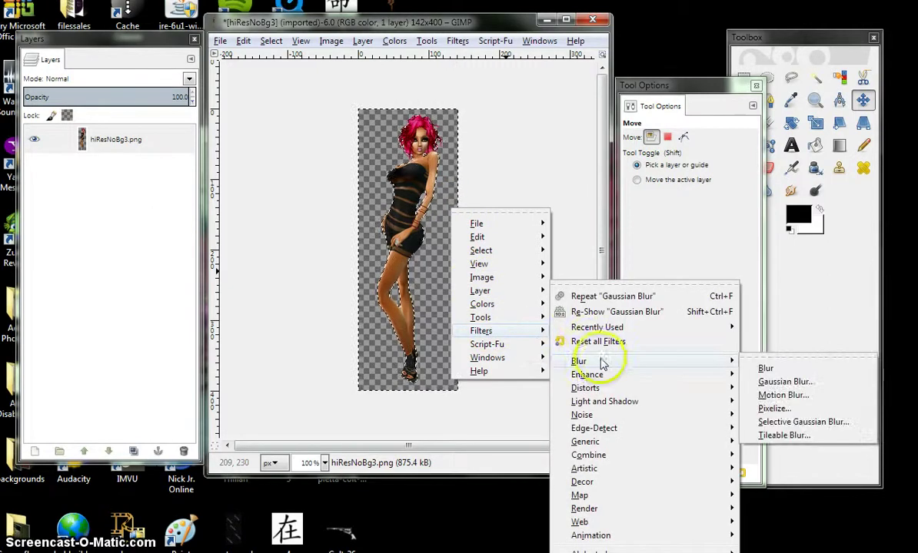
click(765, 382)
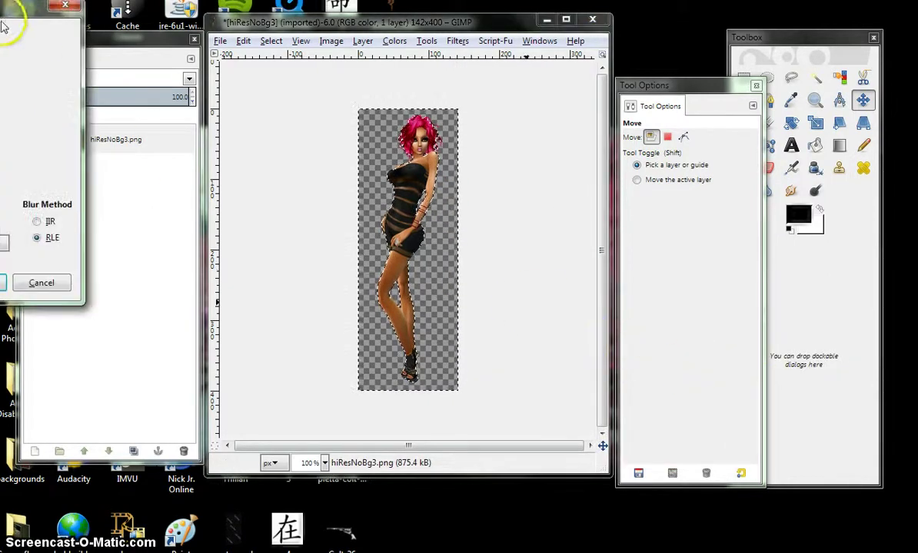
drag(11, 12, 235, 51)
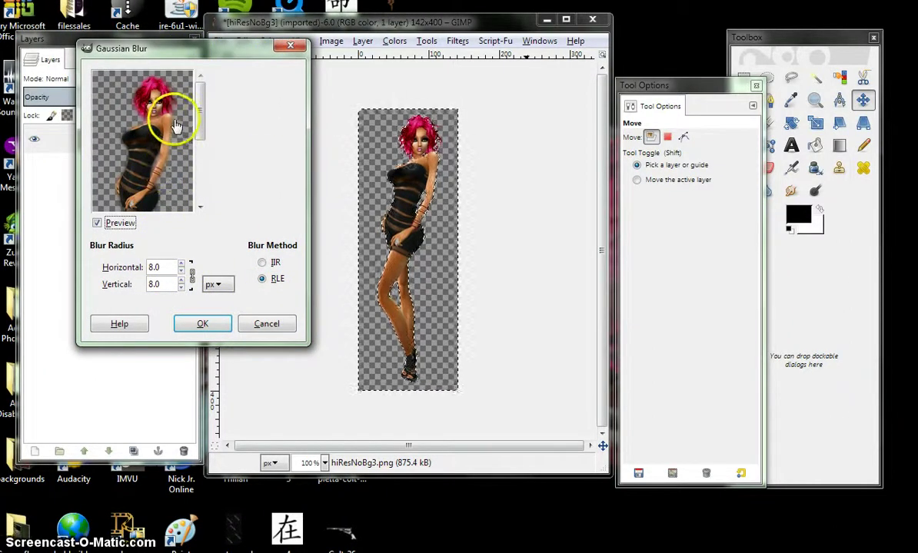
click(181, 264)
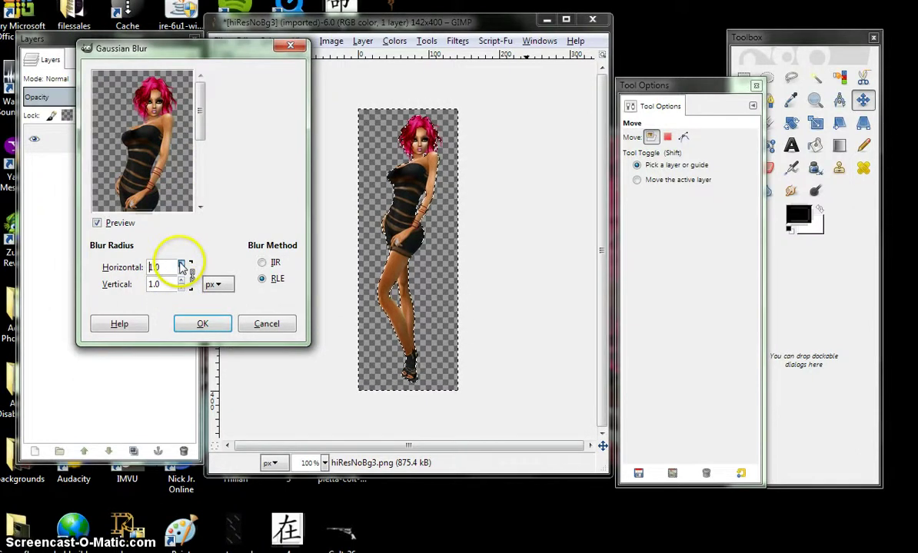
click(181, 263)
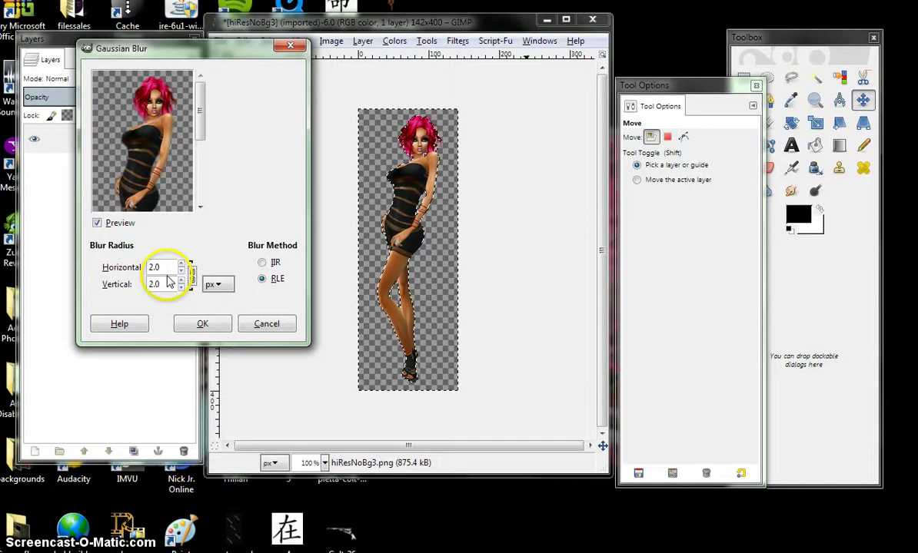
click(202, 323)
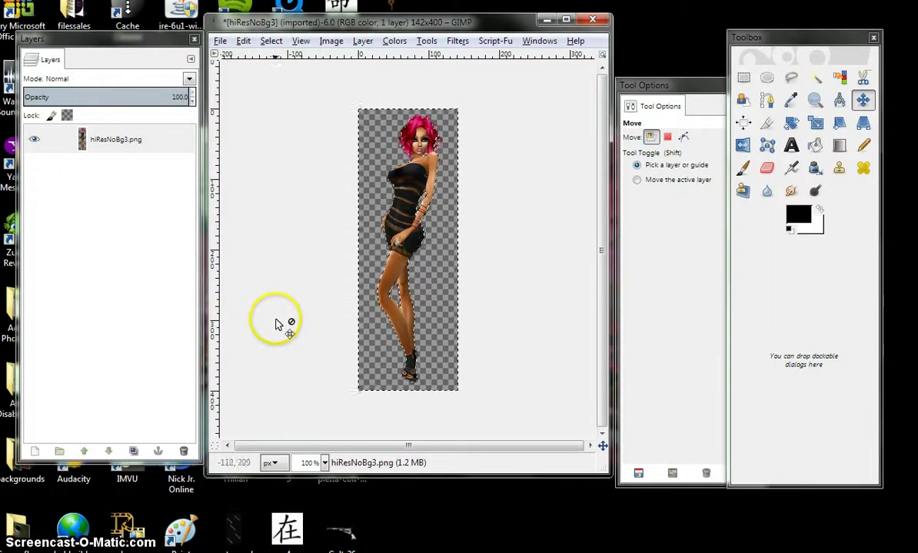
Clear the selection with Select > None.
right_click(430, 247)
mouse_move(484, 288)
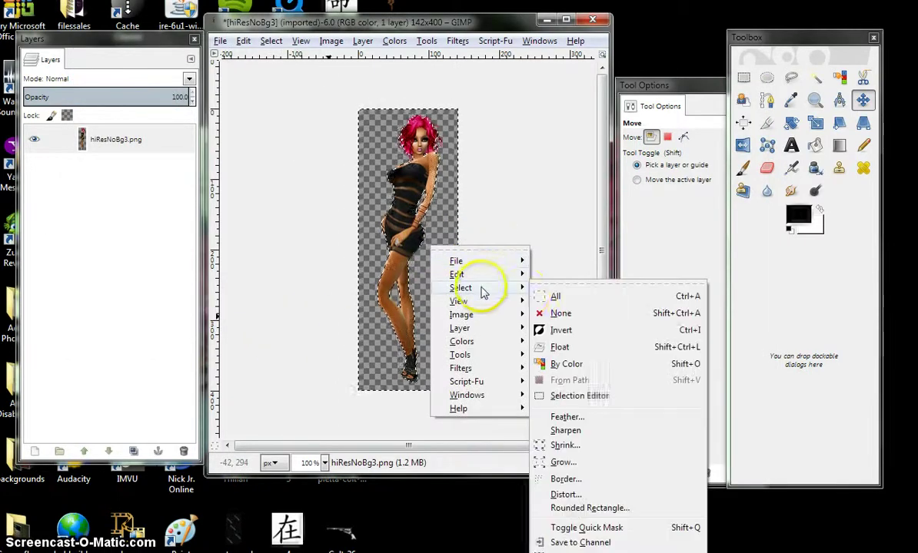
click(569, 311)
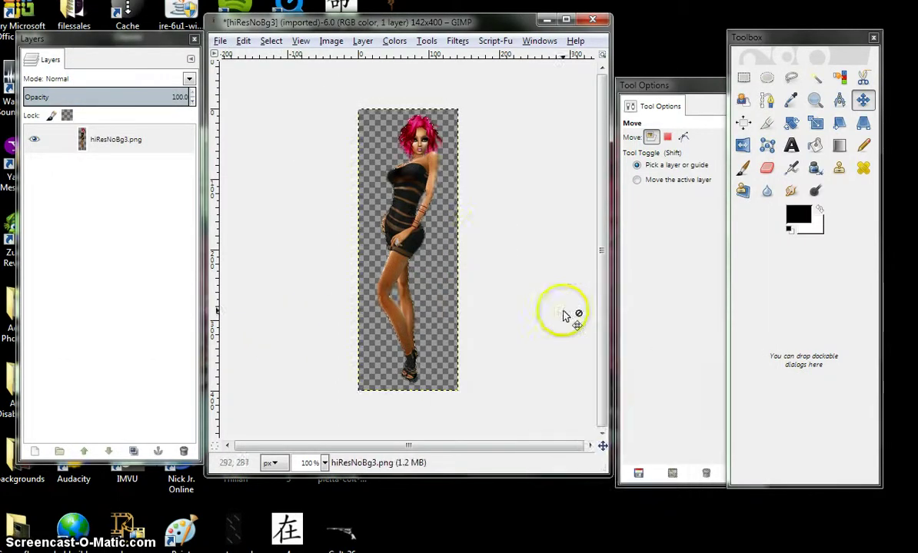
Set the Blur/Sharpen tool to Blur mode at brush size 4.14 and blur the hair.
click(767, 193)
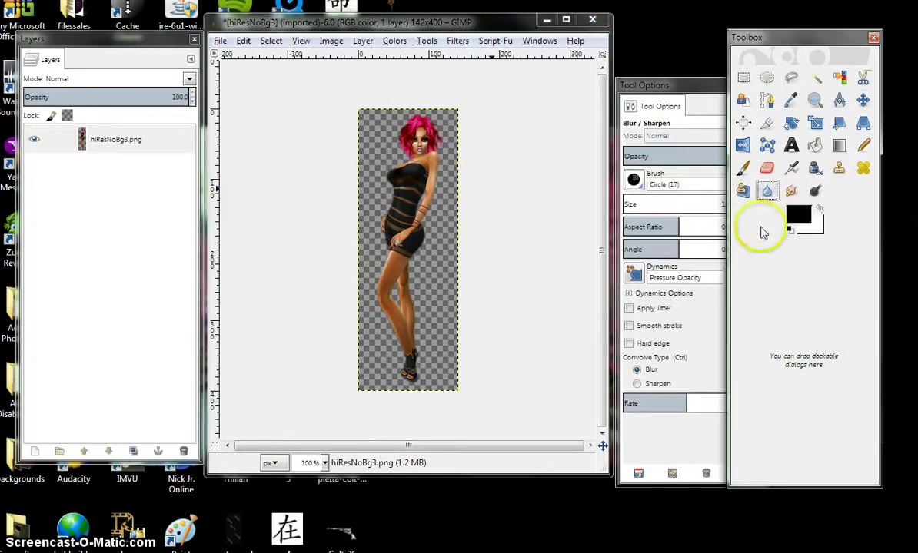
click(656, 88)
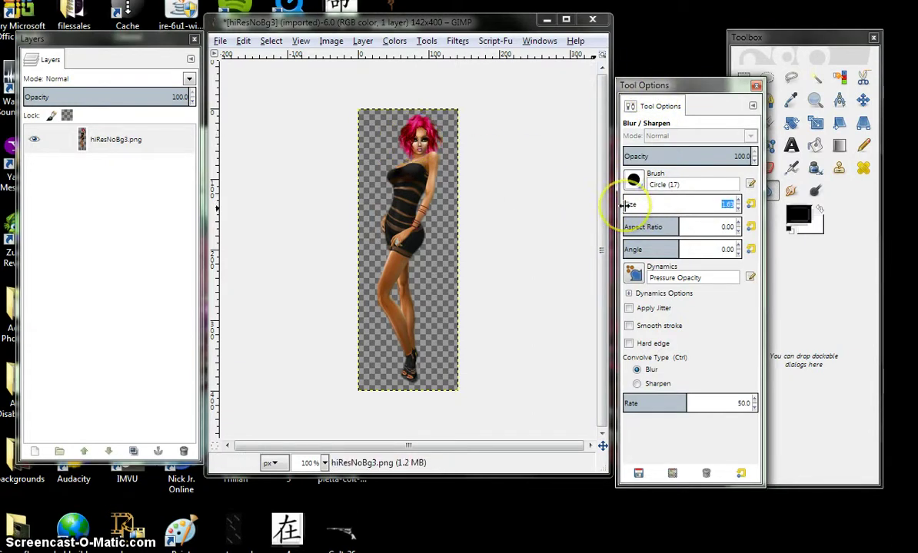
scroll(626, 204, up, 3)
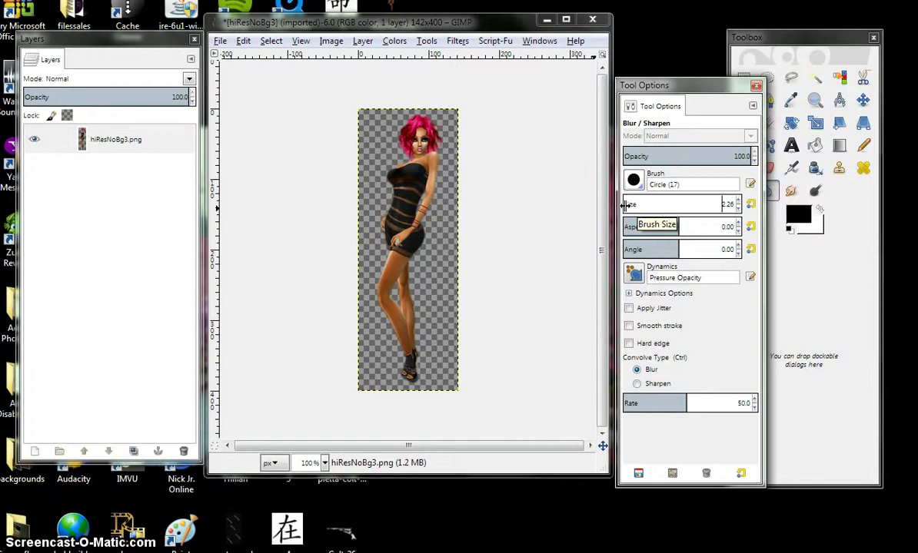
click(413, 134)
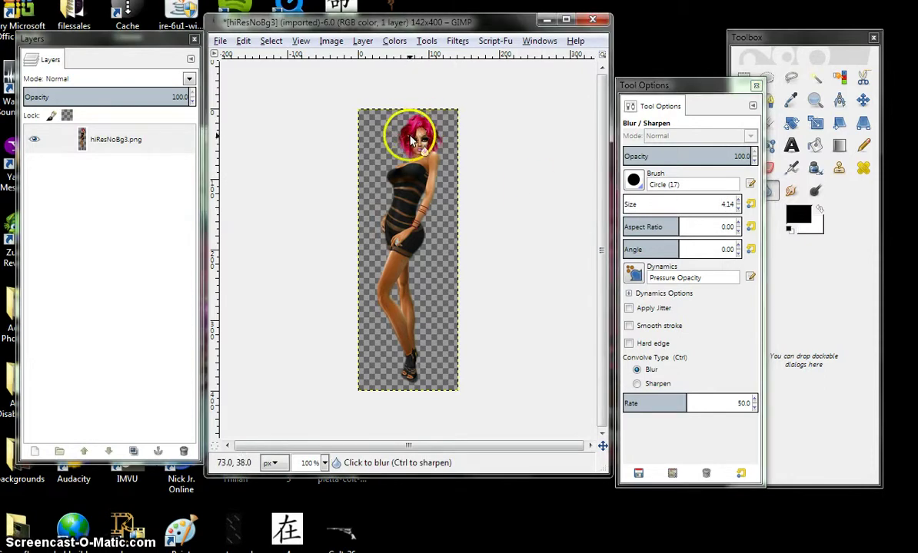
Zoom to 200% and blur the pink hair edge and body edges from thigh to shoulder.
click(300, 41)
mouse_move(329, 87)
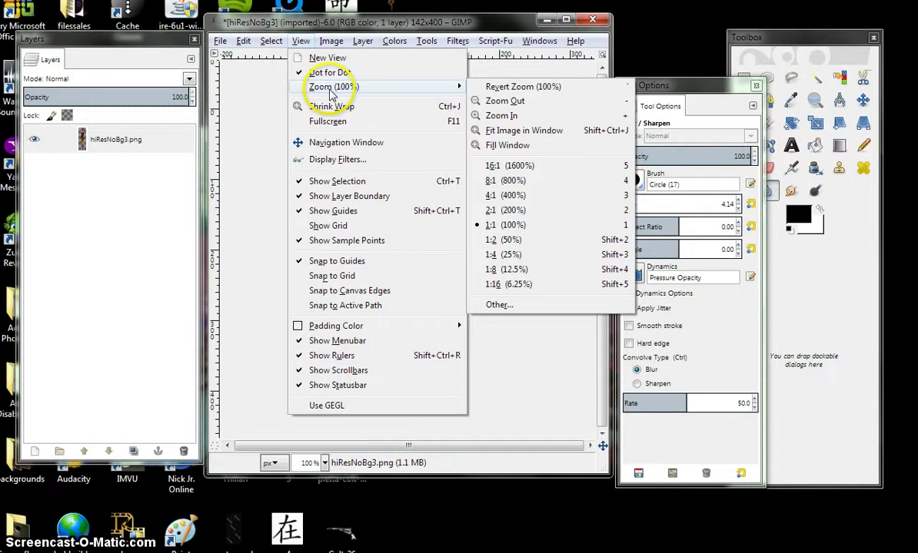
click(503, 210)
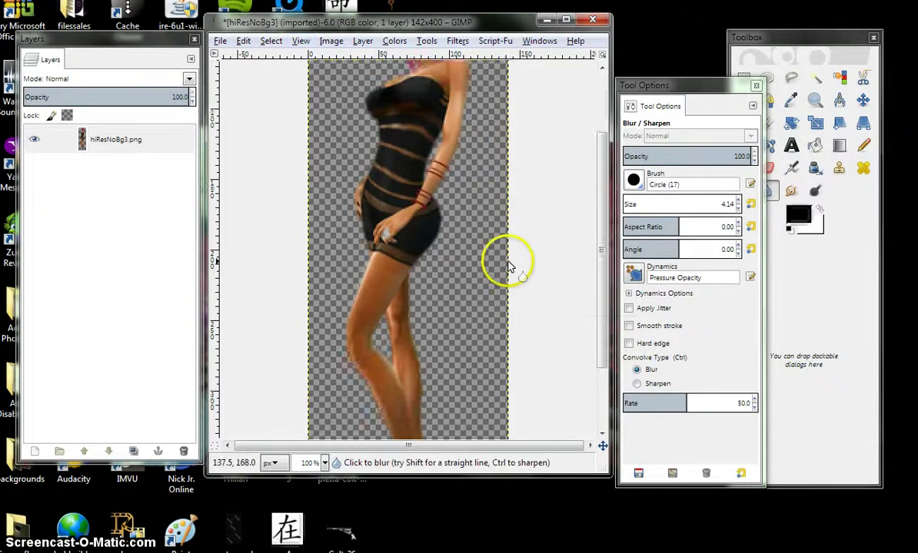
scroll(512, 262, up, 3)
mouse_move(418, 89)
mouse_down()
mouse_move(420, 79)
mouse_move(413, 98)
mouse_up()
click(104, 545)
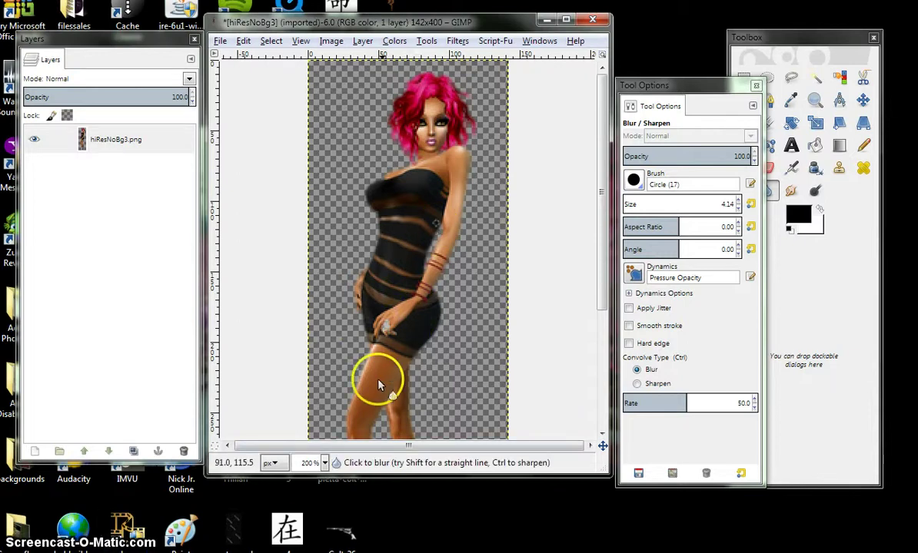
mouse_move(371, 371)
mouse_down()
mouse_move(447, 172)
mouse_move(450, 201)
mouse_move(448, 168)
mouse_up()
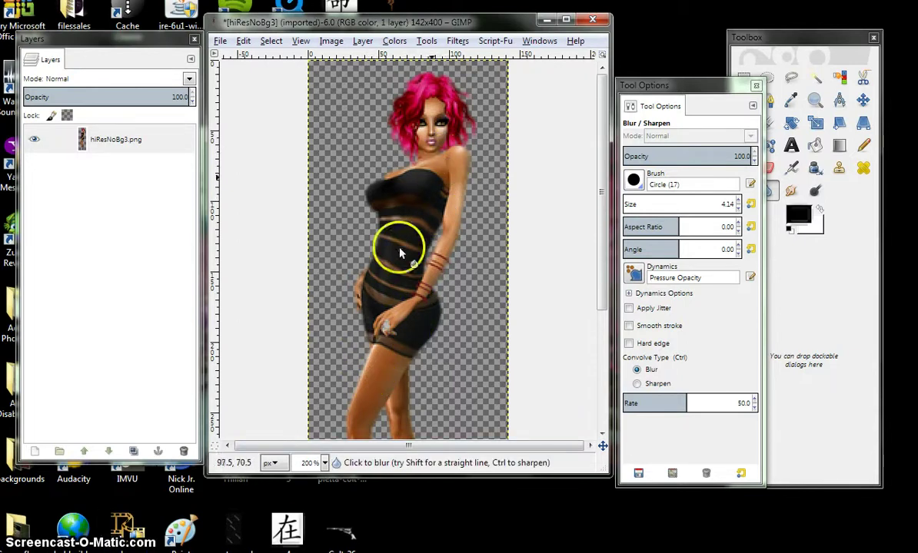
drag(399, 252, 213, 454)
Return the view to 100% and blur around the outer edge of the hair.
key(1)
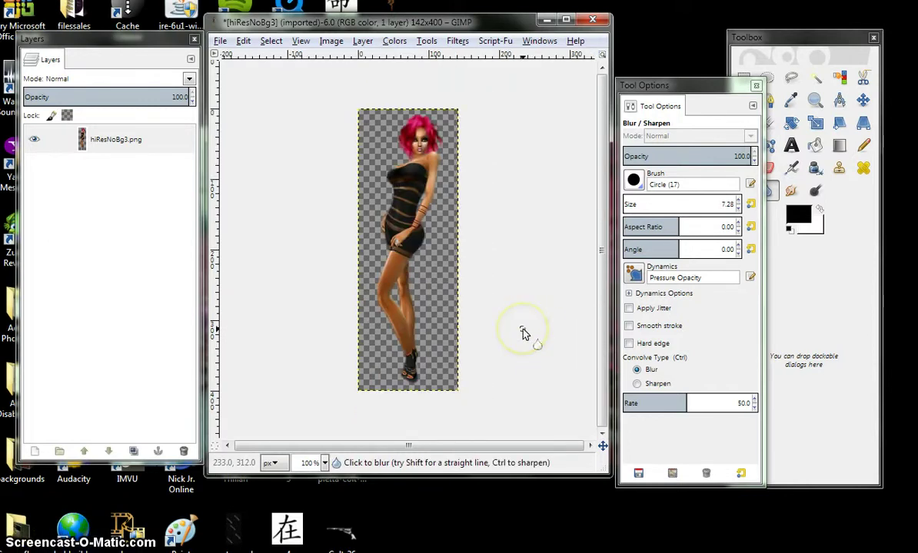
mouse_move(461, 219)
mouse_down()
mouse_move(419, 150)
mouse_move(430, 150)
mouse_move(419, 158)
mouse_move(418, 147)
mouse_move(416, 167)
mouse_move(442, 192)
mouse_move(422, 167)
mouse_move(430, 182)
mouse_move(407, 304)
mouse_move(403, 272)
mouse_move(410, 262)
mouse_move(403, 326)
mouse_move(416, 329)
mouse_up()
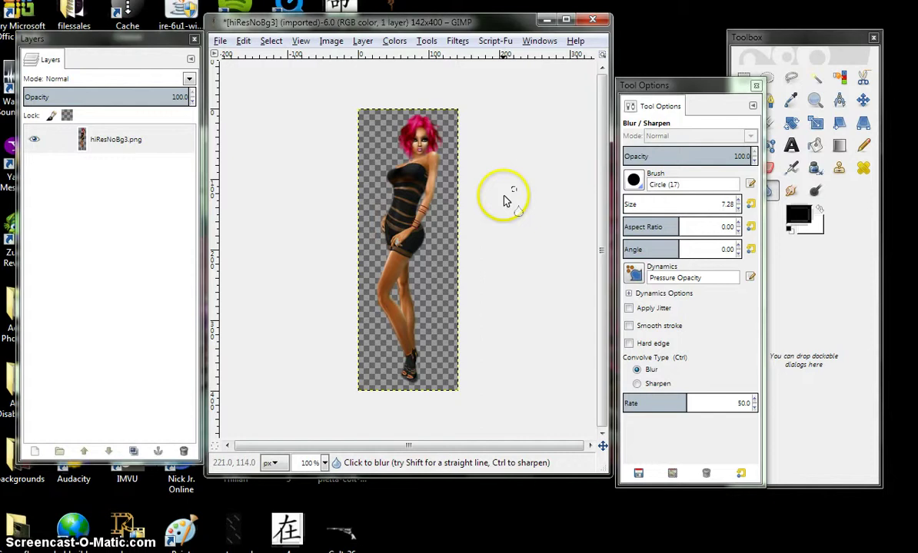
mouse_move(436, 149)
mouse_down()
mouse_move(423, 121)
mouse_move(402, 144)
mouse_move(413, 159)
mouse_move(439, 163)
mouse_move(459, 138)
mouse_move(465, 197)
mouse_up()
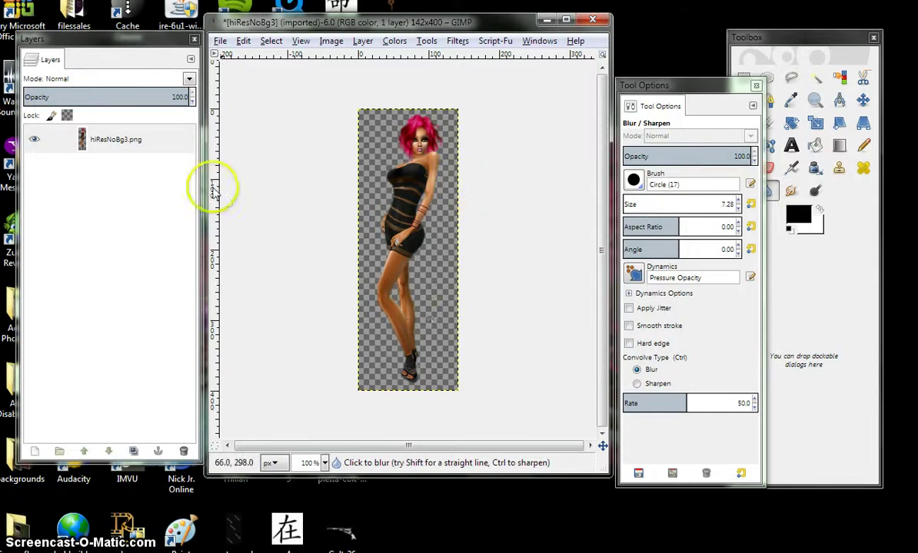
Add a transparent 142×400 layer named 'Layer' above hiResNoBg3.png.
right_click(133, 147)
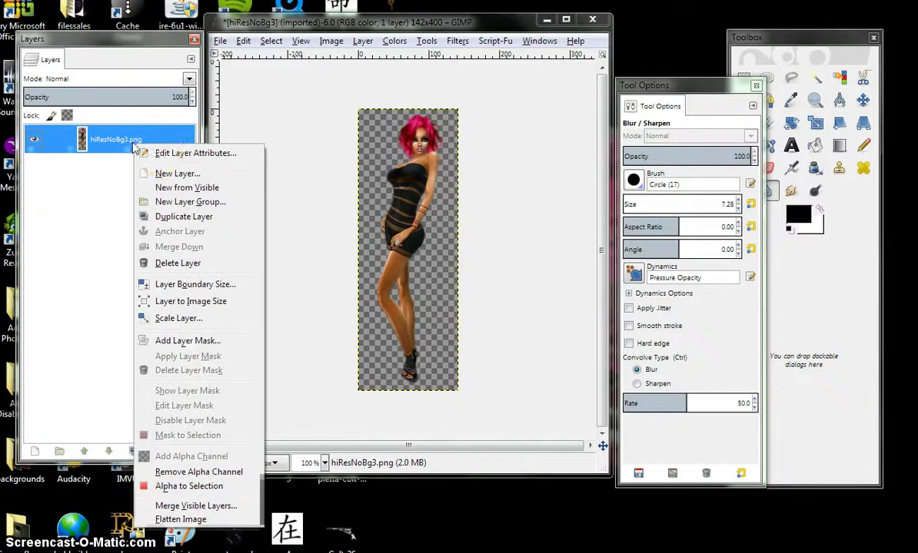
click(178, 174)
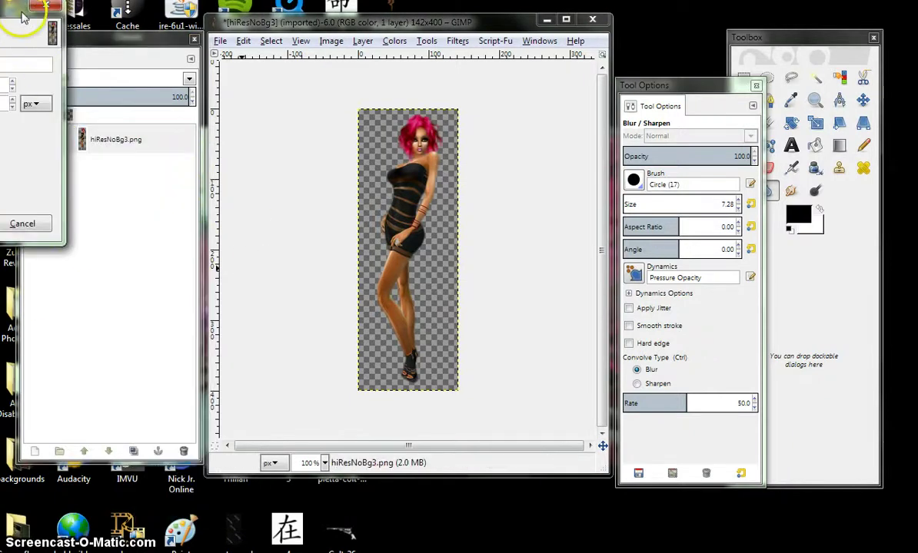
drag(19, 6, 204, 45)
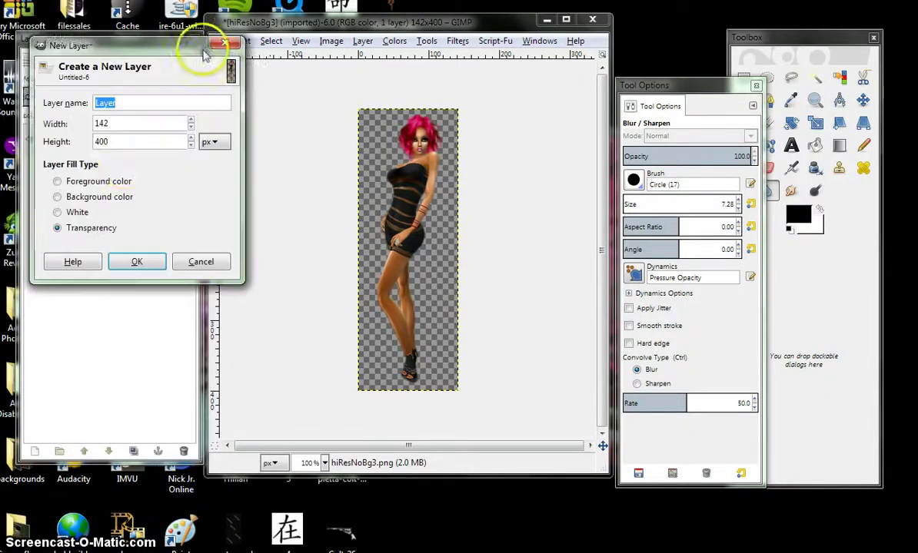
click(139, 263)
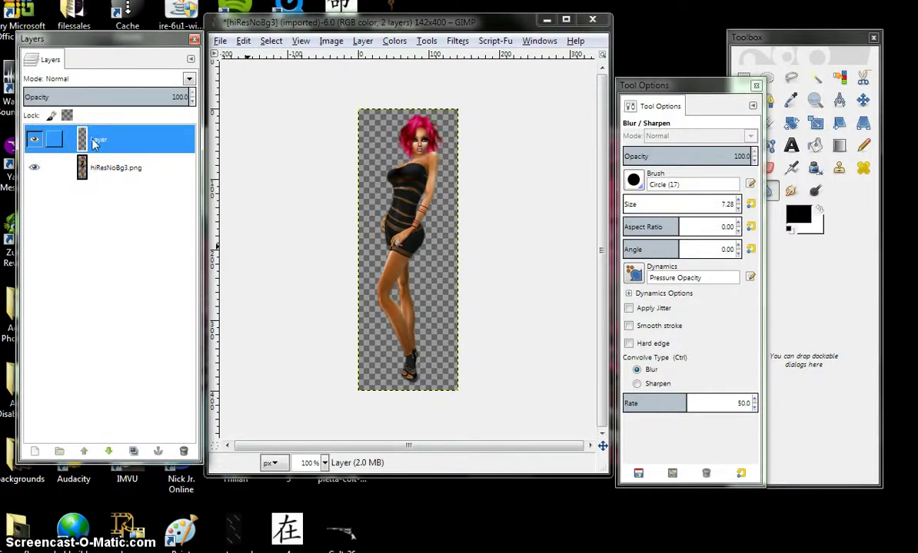
mouse_move(93, 144)
mouse_down()
mouse_move(100, 174)
mouse_move(104, 151)
mouse_up()
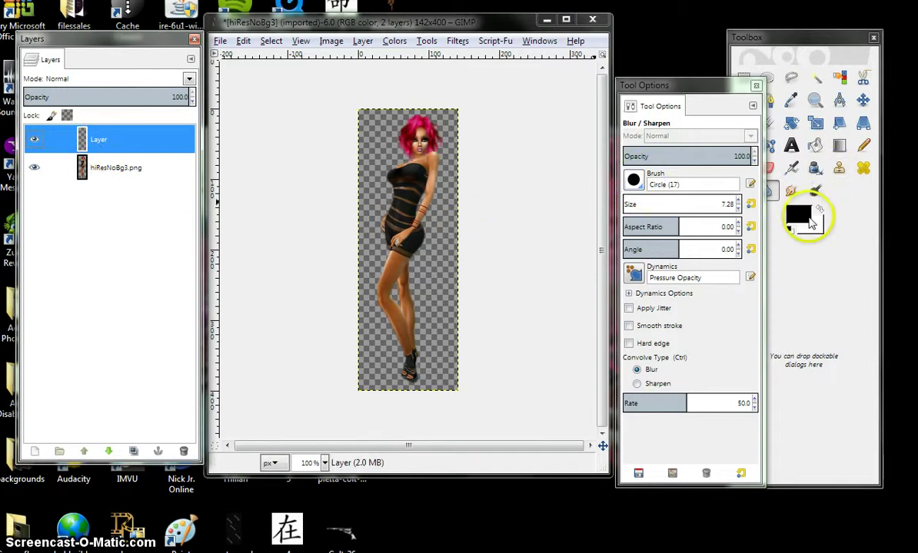
click(799, 37)
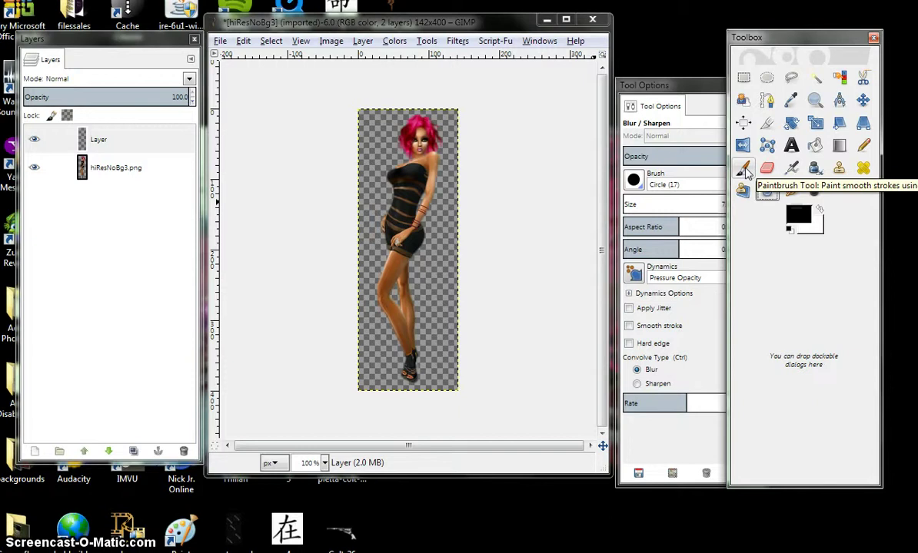
Choose the Paintbrush with white as the foreground colour for painting highlights.
click(746, 173)
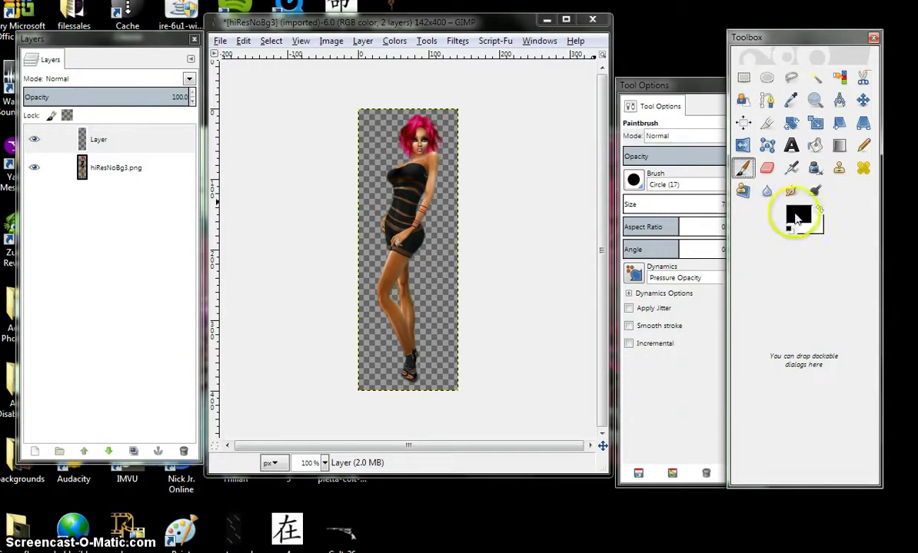
click(797, 215)
click(38, 174)
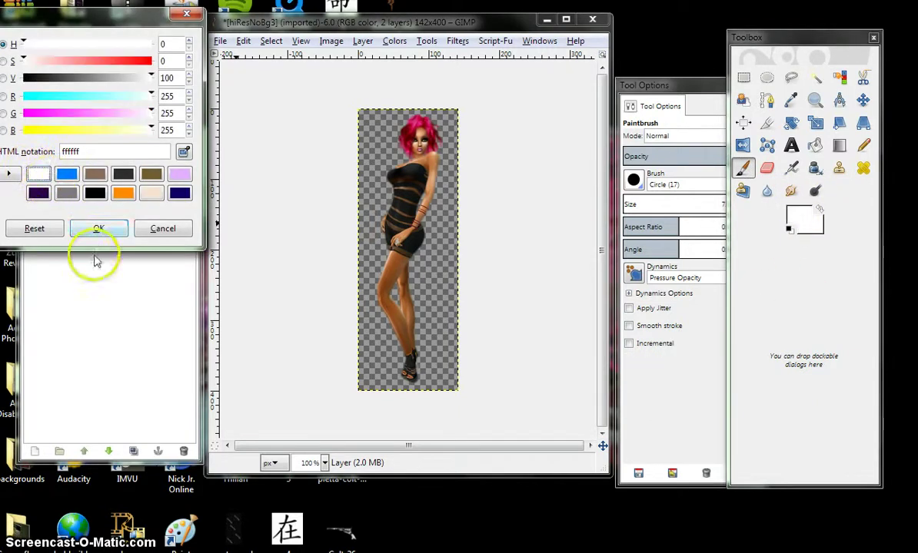
click(99, 228)
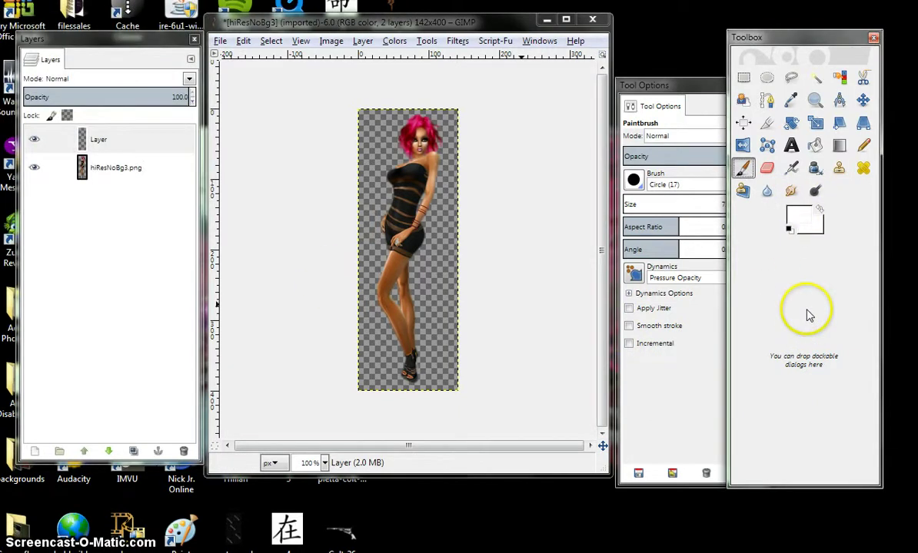
click(696, 85)
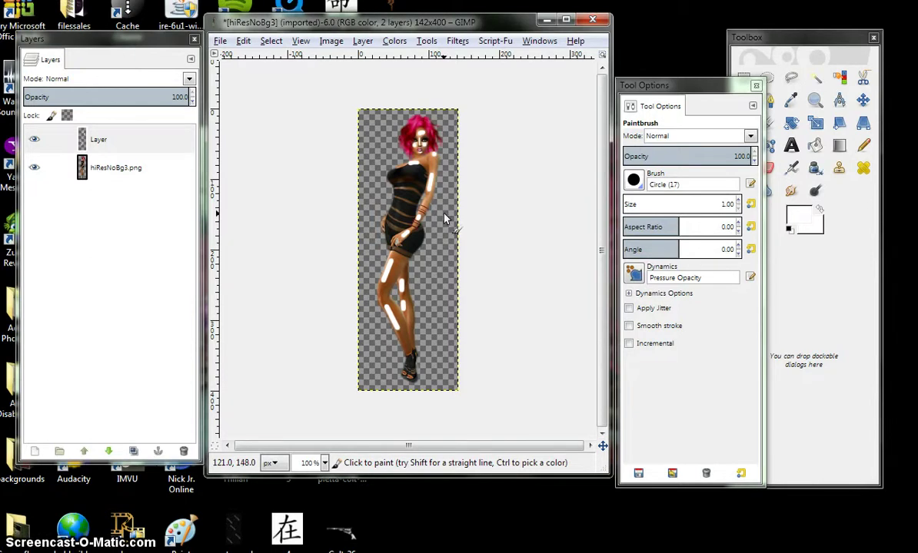
Apply an 8.0 px Gaussian blur to the white highlight strokes.
right_click(445, 220)
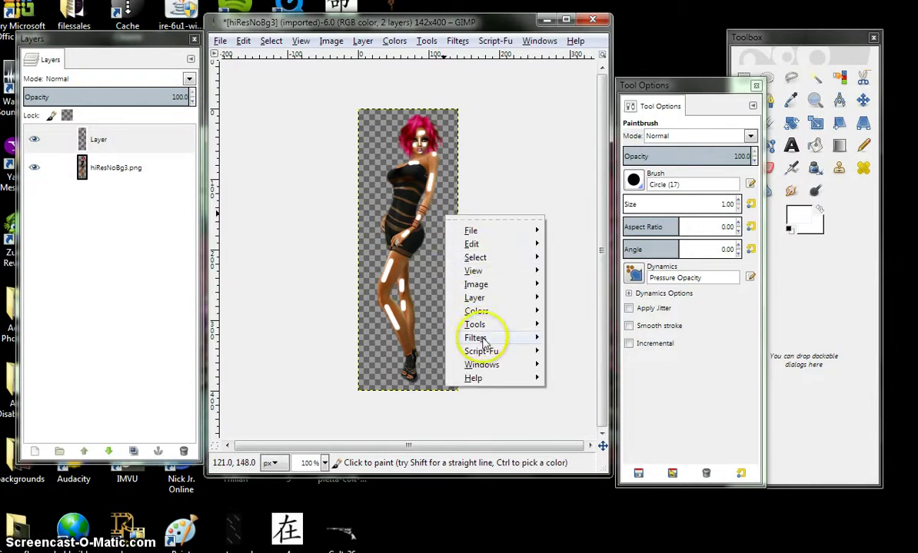
mouse_move(476, 338)
mouse_move(691, 363)
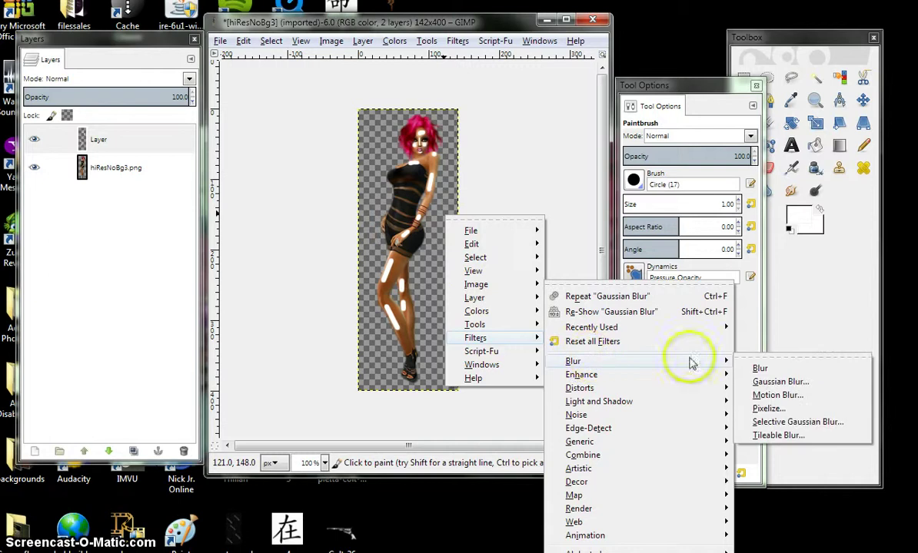
click(778, 382)
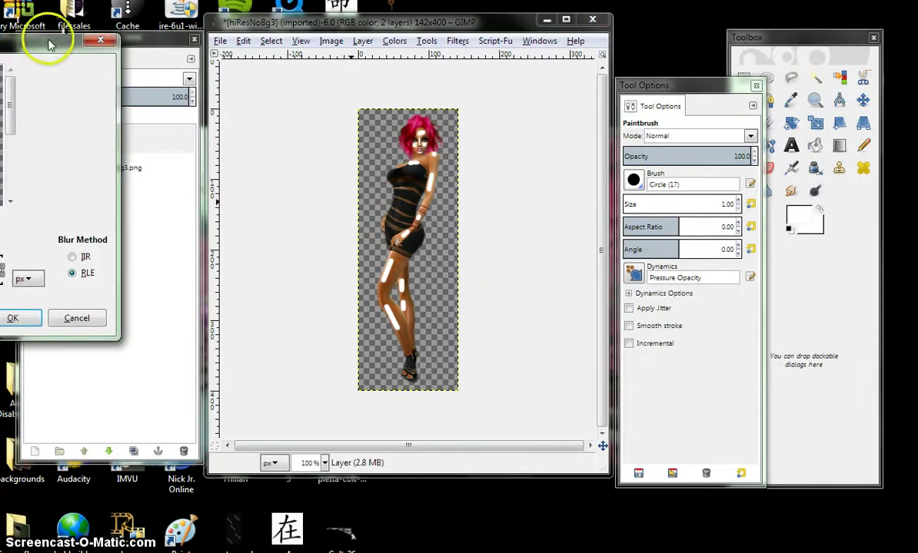
drag(38, 42, 246, 58)
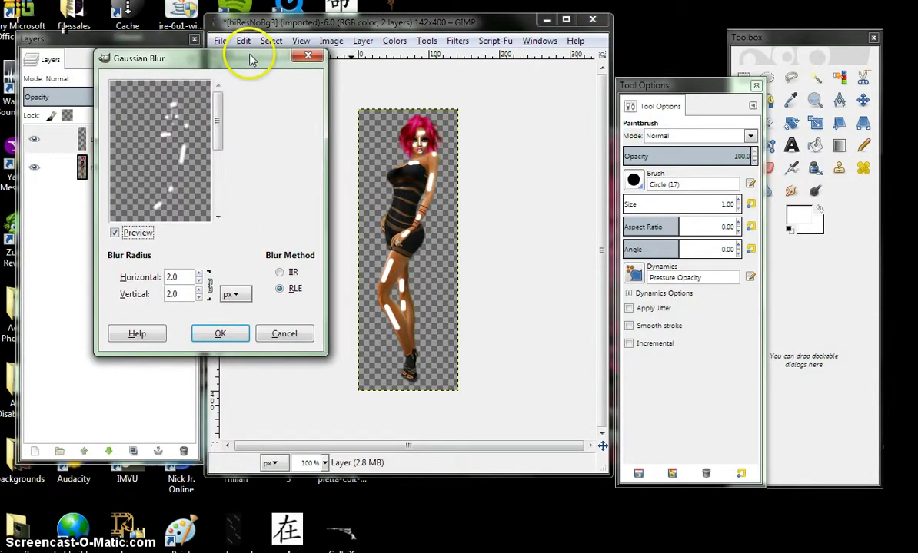
click(200, 276)
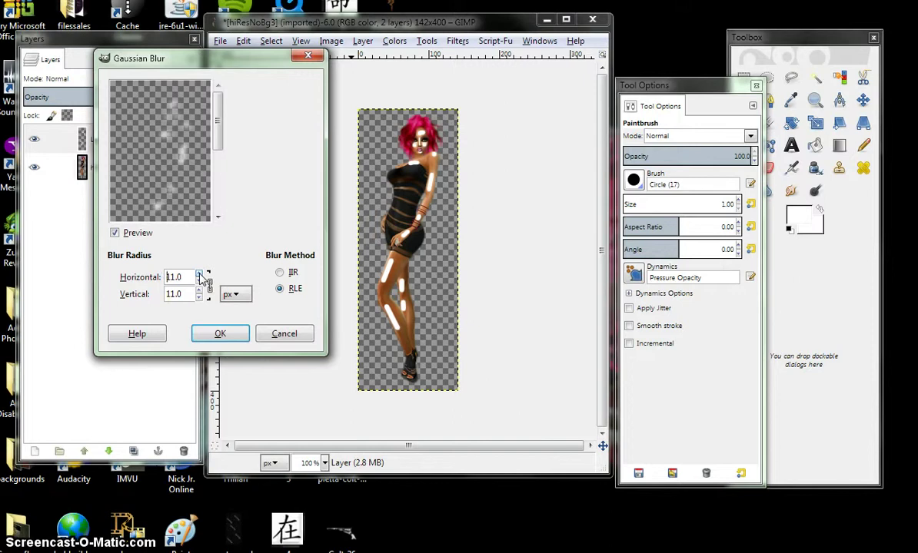
click(196, 299)
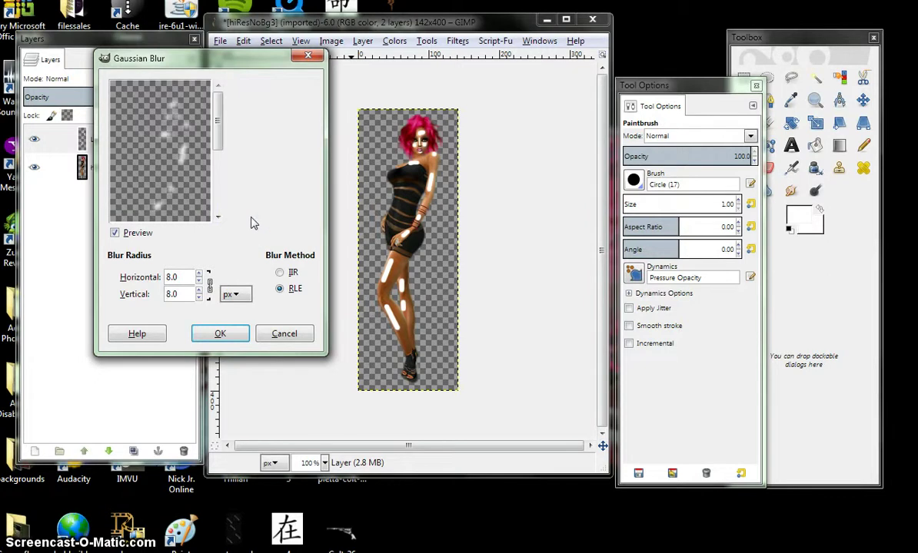
click(220, 334)
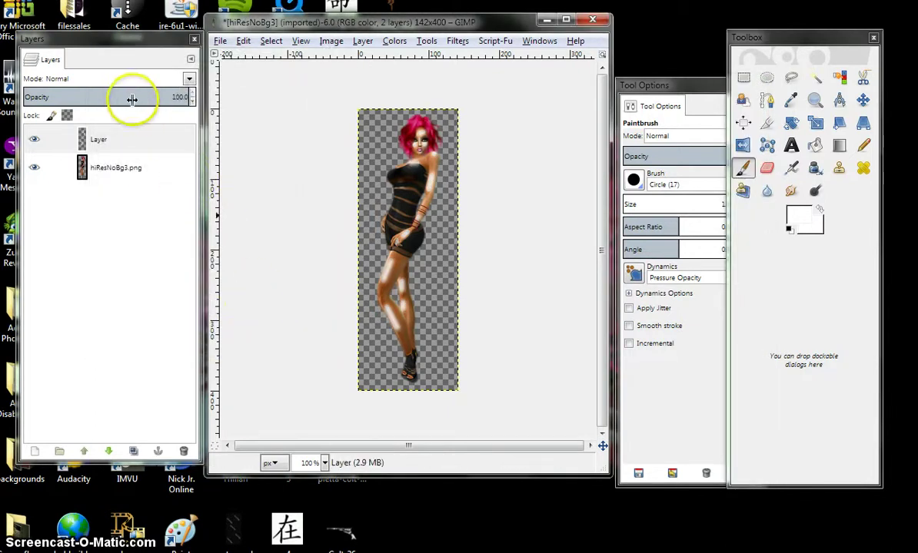
Set the white highlight layer's blend mode to Overlay.
click(84, 143)
click(96, 142)
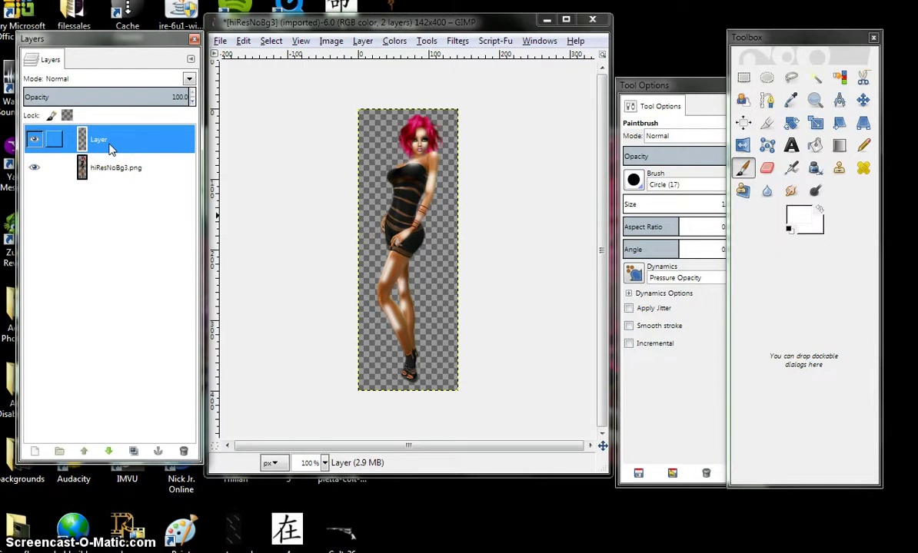
click(188, 79)
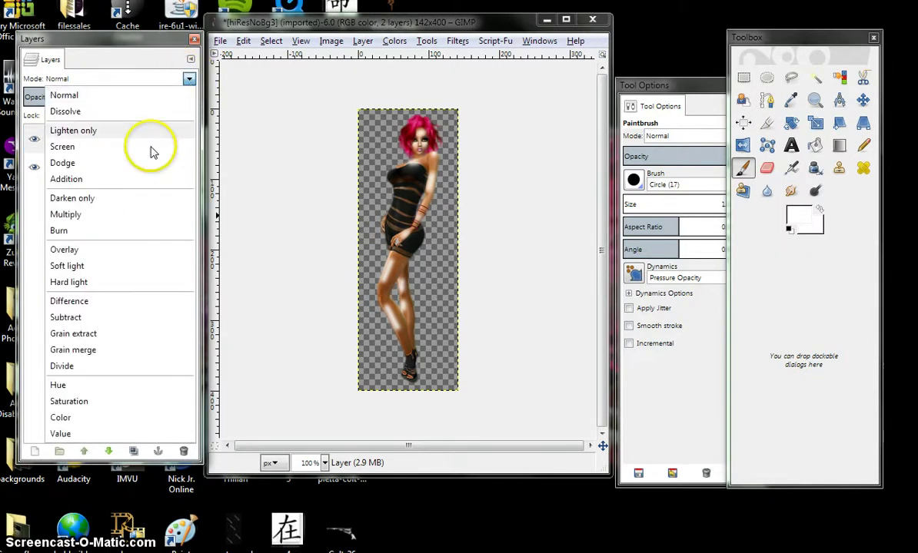
click(119, 253)
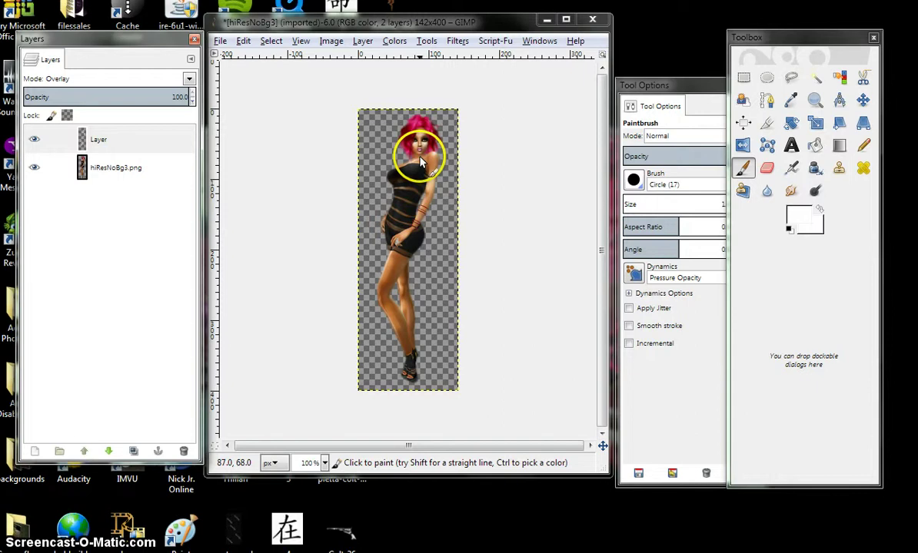
Paint white highlight strokes down the legs, up to the chest and over the hair.
drag(422, 239, 420, 342)
mouse_move(390, 311)
mouse_down()
mouse_move(400, 206)
mouse_move(414, 174)
mouse_up()
mouse_move(422, 140)
mouse_down()
mouse_move(486, 184)
mouse_move(760, 210)
mouse_move(543, 271)
mouse_move(401, 337)
mouse_move(385, 307)
mouse_move(400, 339)
mouse_up()
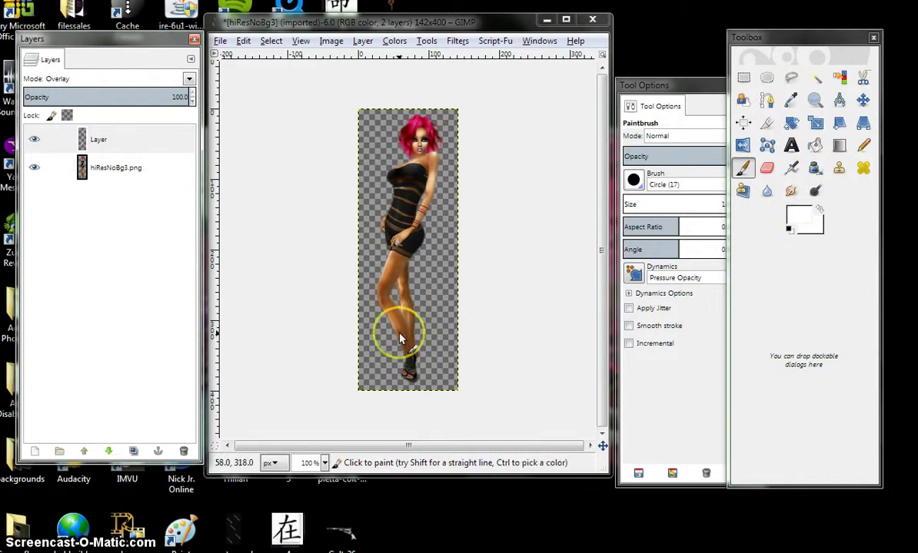
Set the Smudge tool to about size 7.28 and smudge the lower-leg highlight.
click(792, 192)
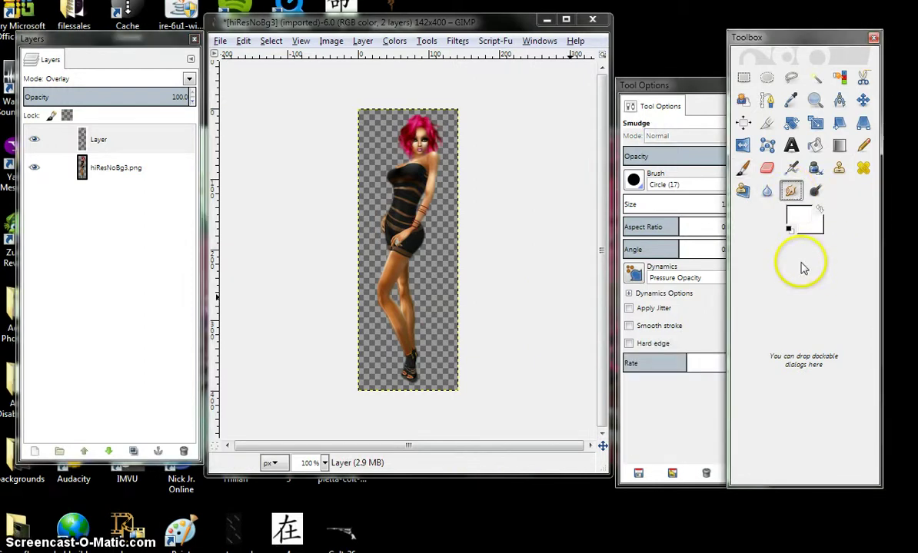
click(680, 92)
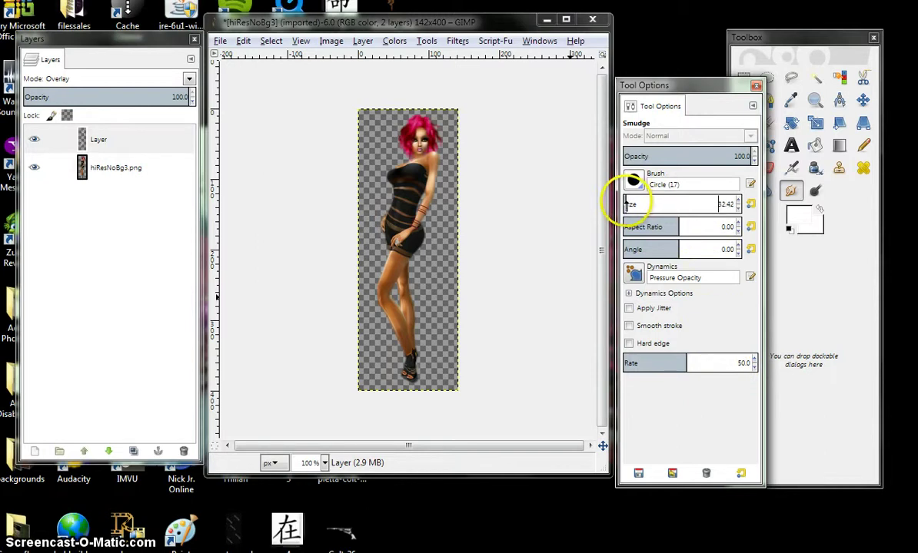
drag(628, 203, 626, 202)
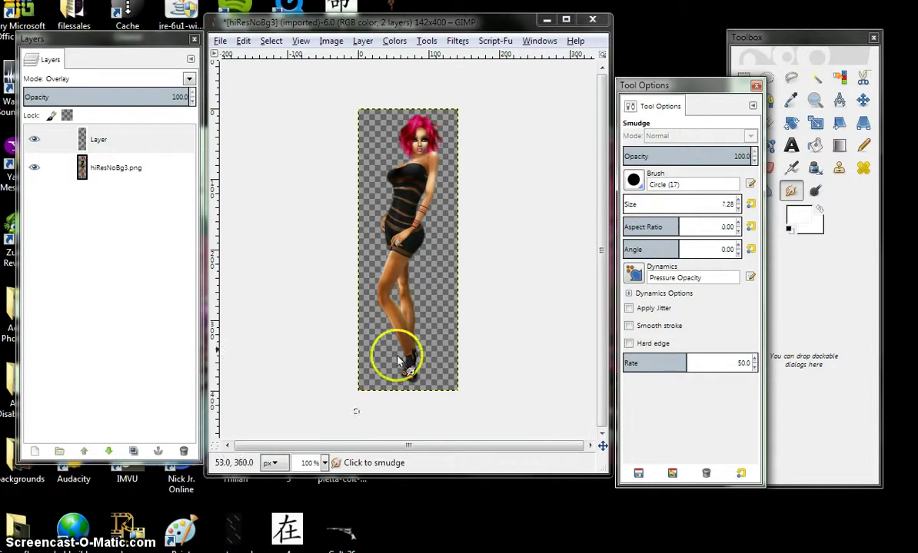
mouse_move(395, 322)
mouse_down()
mouse_move(409, 352)
mouse_move(399, 327)
mouse_move(400, 354)
mouse_move(398, 333)
mouse_move(410, 349)
mouse_move(389, 269)
mouse_move(386, 291)
mouse_move(384, 270)
mouse_move(375, 294)
mouse_up()
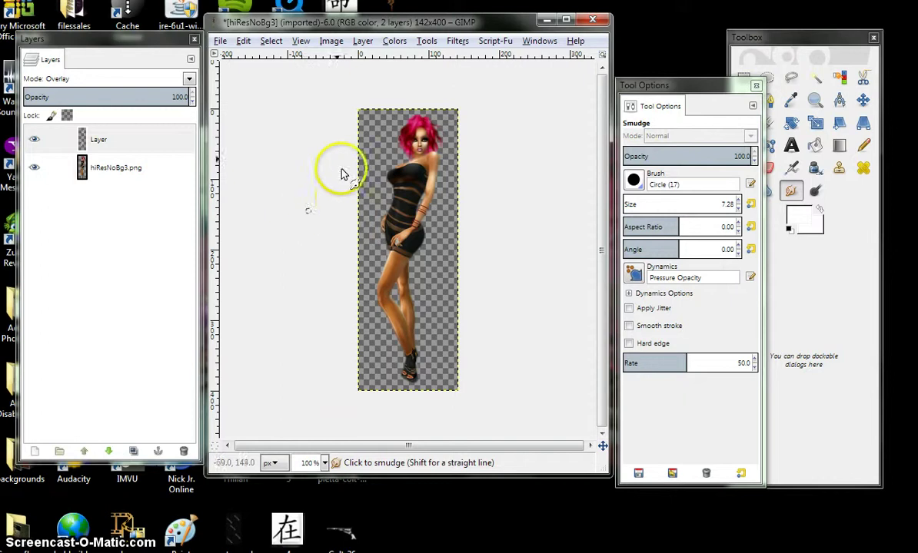
Add a new layer, Layer #1, on top of the stack.
right_click(142, 146)
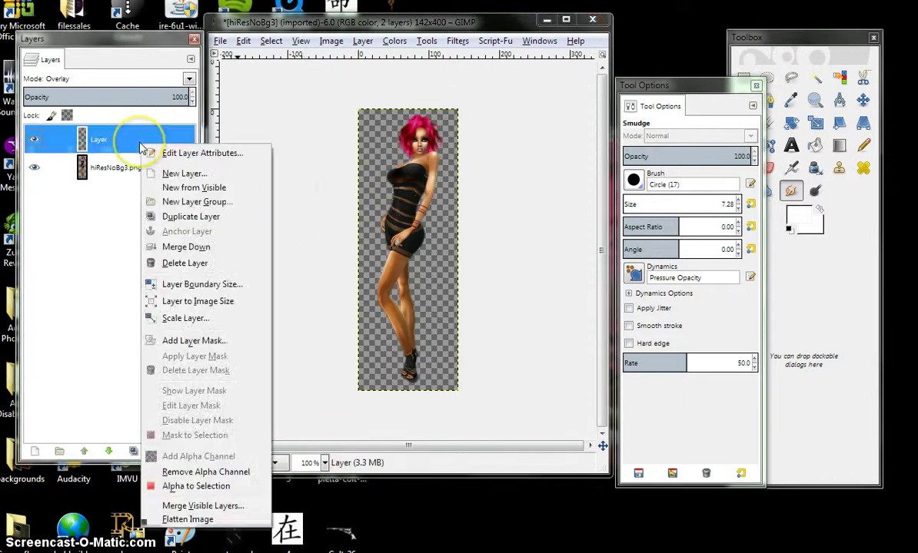
click(173, 175)
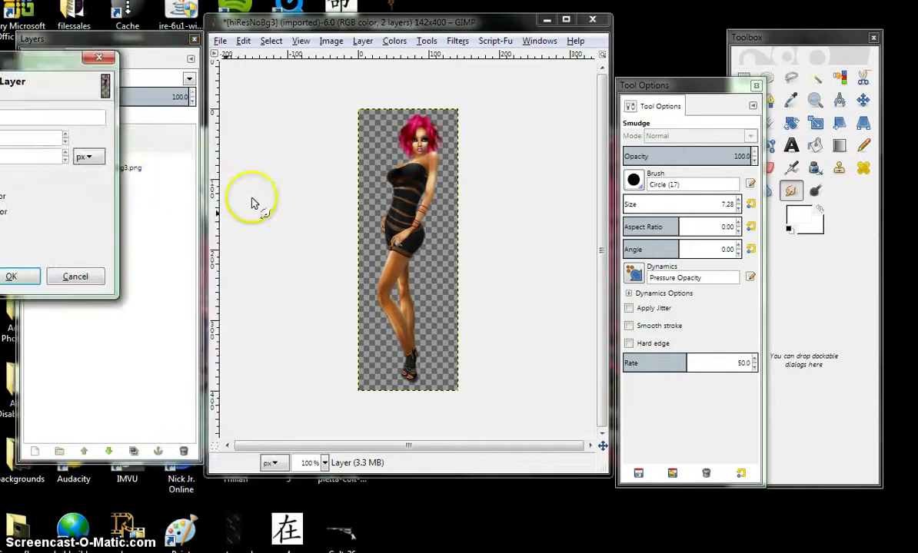
click(10, 276)
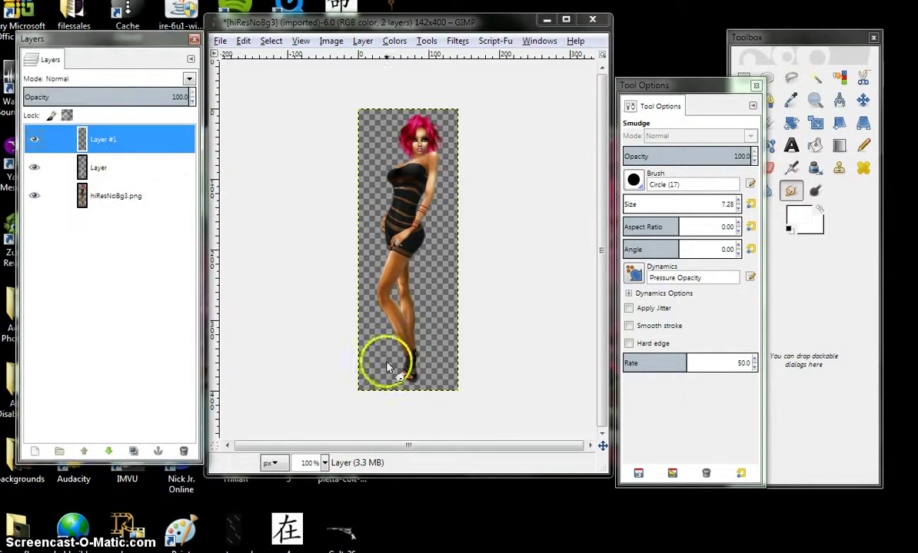
Paint black 1 px shadow strokes along the inner leg, face and hair.
click(798, 231)
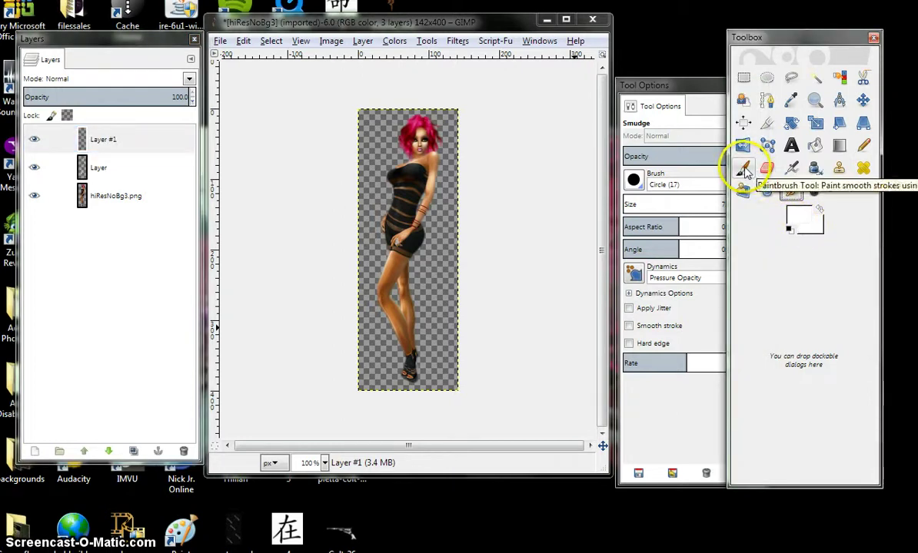
click(744, 170)
click(788, 227)
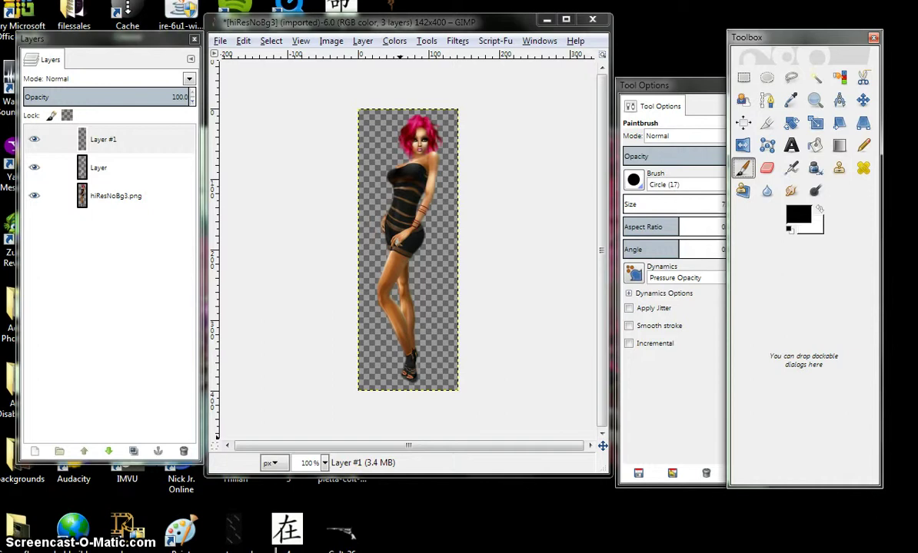
drag(410, 294, 406, 361)
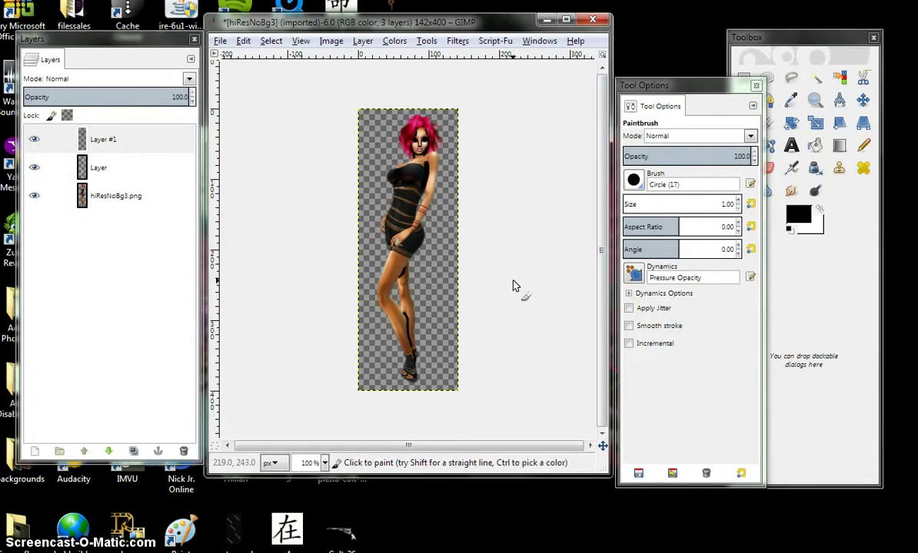
mouse_move(527, 269)
mouse_down()
mouse_move(465, 173)
mouse_move(442, 118)
mouse_move(441, 139)
mouse_move(412, 131)
mouse_move(407, 158)
mouse_move(454, 152)
mouse_move(453, 206)
mouse_move(408, 250)
mouse_move(430, 207)
mouse_move(424, 219)
mouse_move(440, 235)
mouse_move(418, 127)
mouse_up()
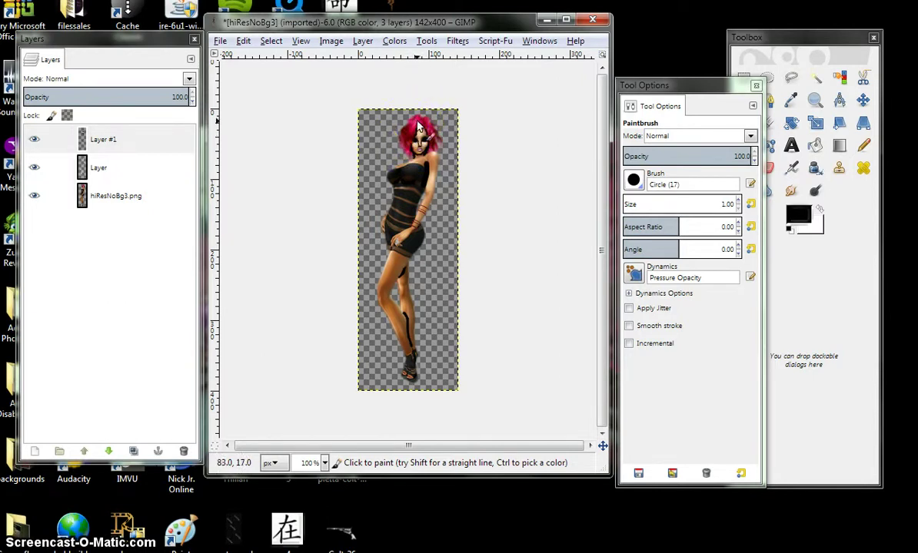
mouse_move(416, 127)
mouse_down()
mouse_move(445, 188)
mouse_move(430, 176)
mouse_move(455, 164)
mouse_move(458, 190)
mouse_move(303, 268)
mouse_move(136, 242)
mouse_move(125, 190)
mouse_move(92, 184)
mouse_up()
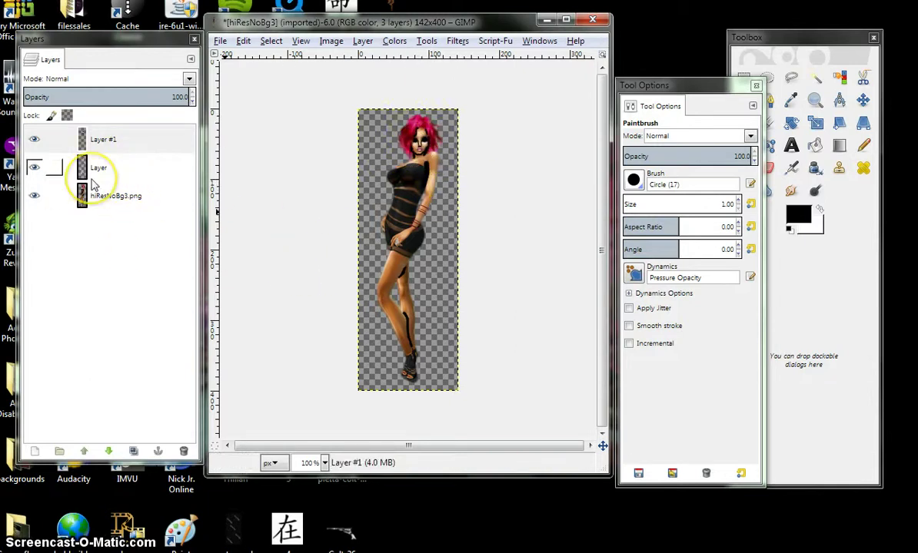
Select Layer #1 and soften its black leg and face strokes with an 8.0 × 8.0 Gaussian blur.
click(123, 140)
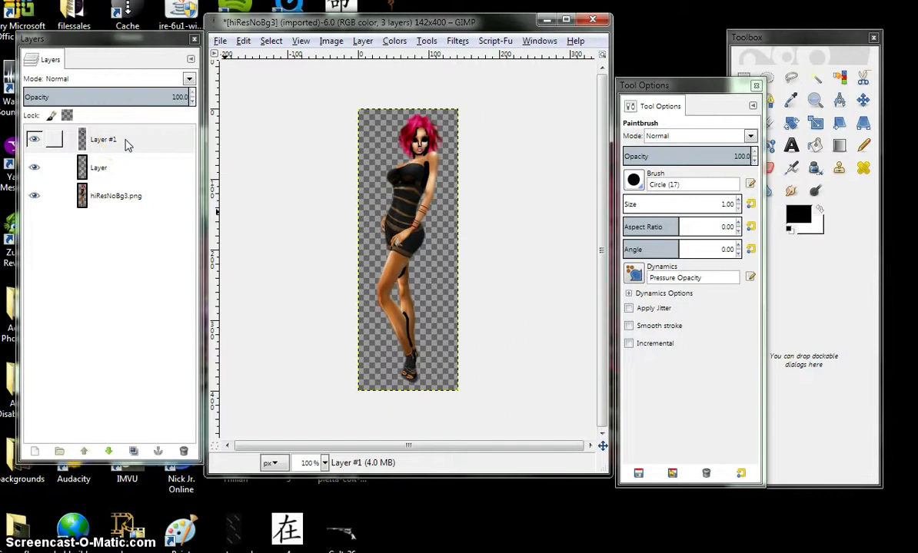
click(146, 139)
right_click(423, 242)
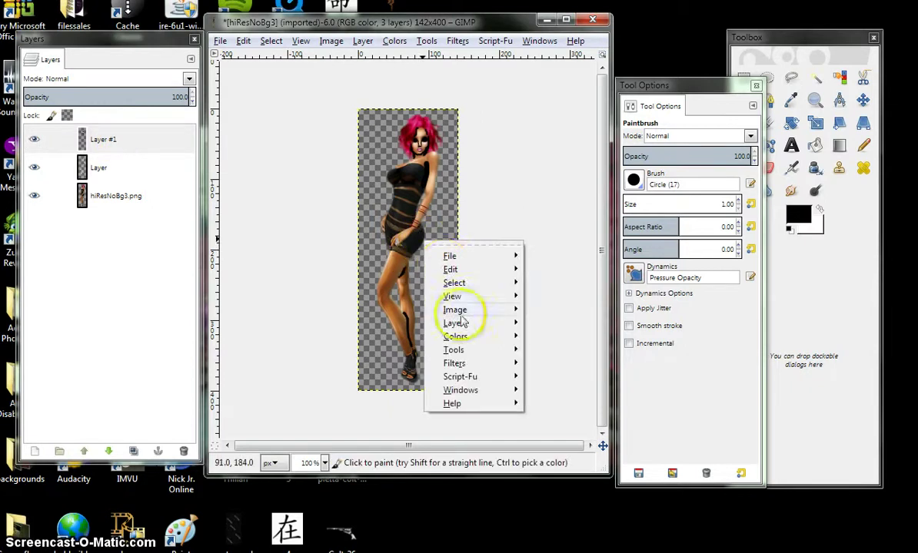
mouse_move(460, 363)
mouse_move(602, 367)
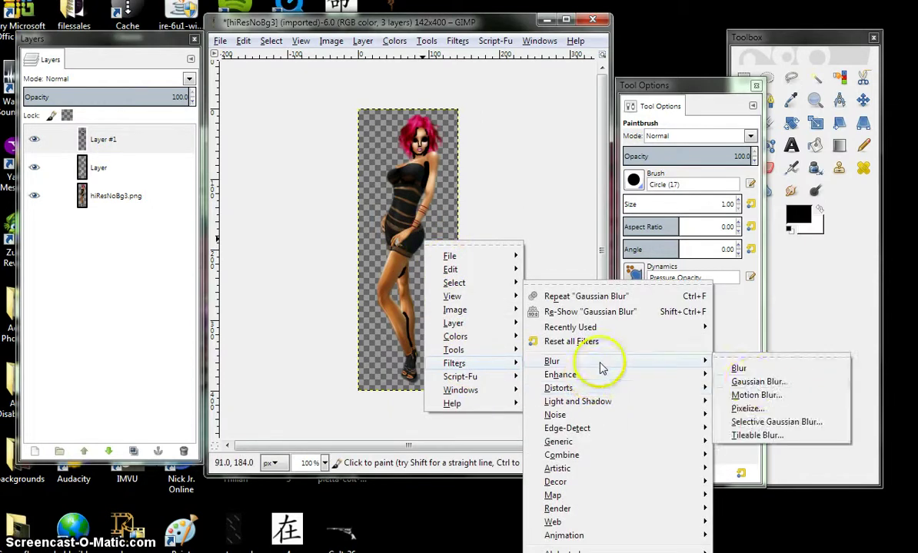
click(750, 382)
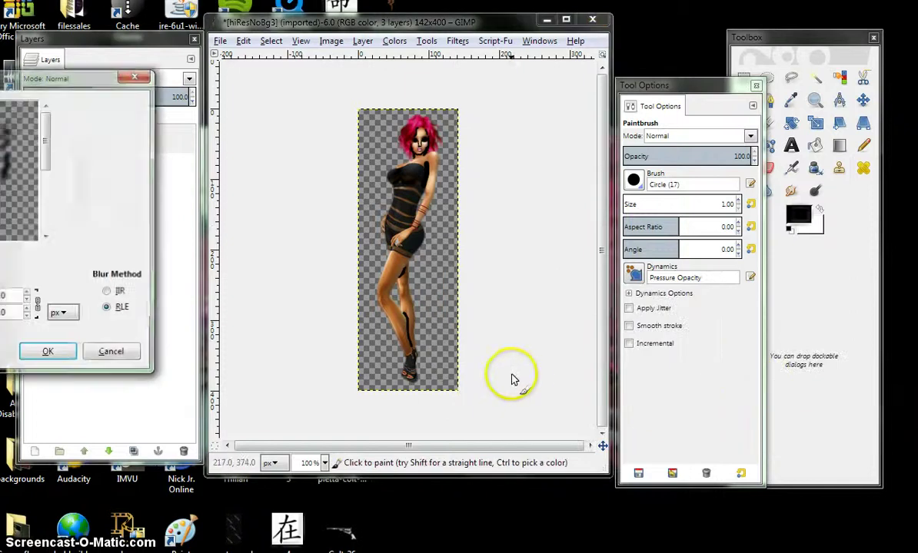
drag(58, 81, 229, 82)
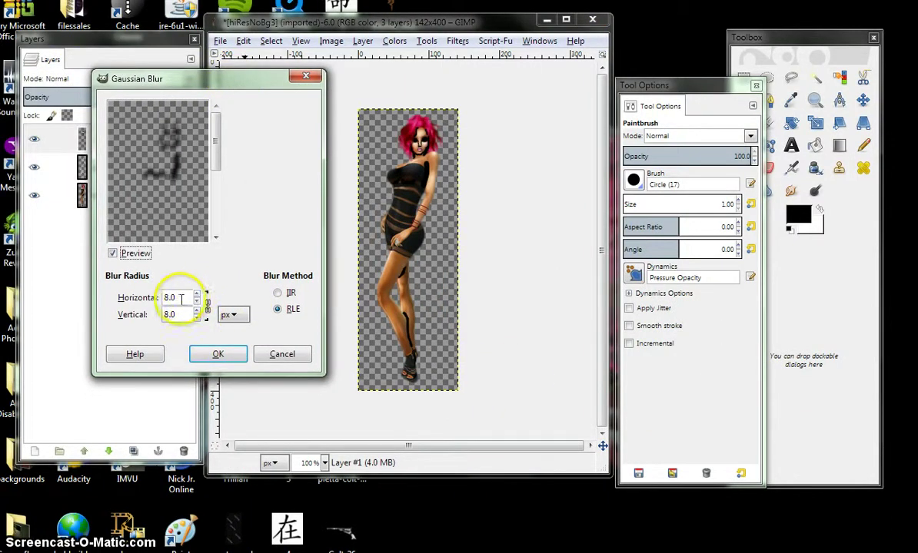
drag(194, 199, 187, 171)
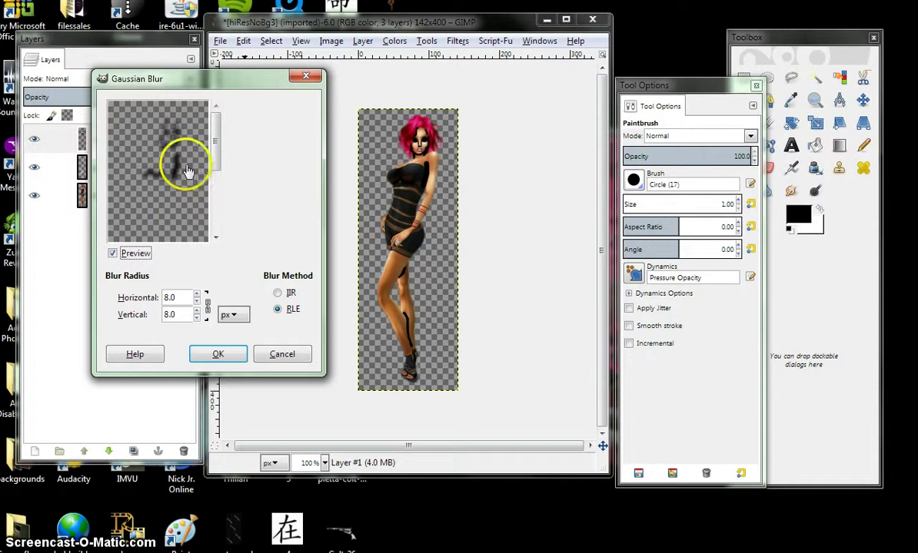
click(217, 355)
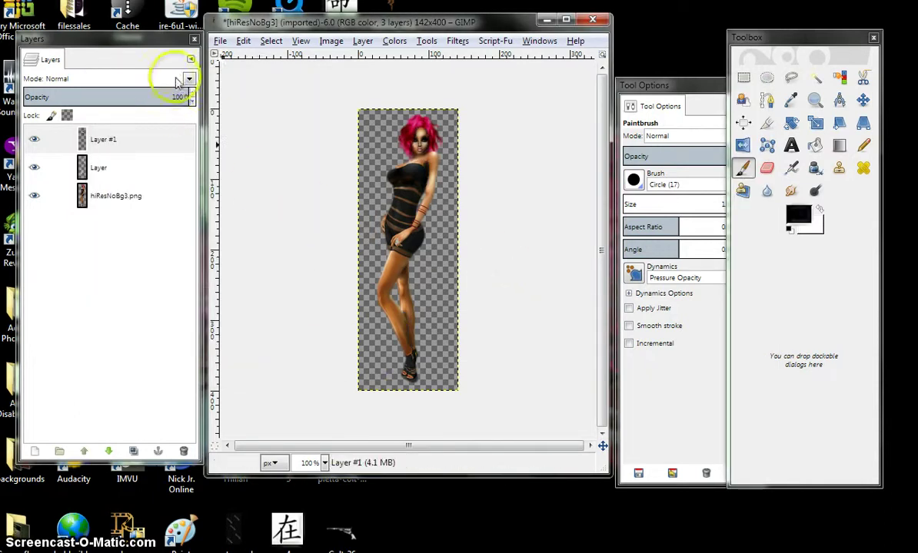
Switch Layer #1's blend mode to Overlay so the blurred strokes become subtle contour shading.
click(188, 80)
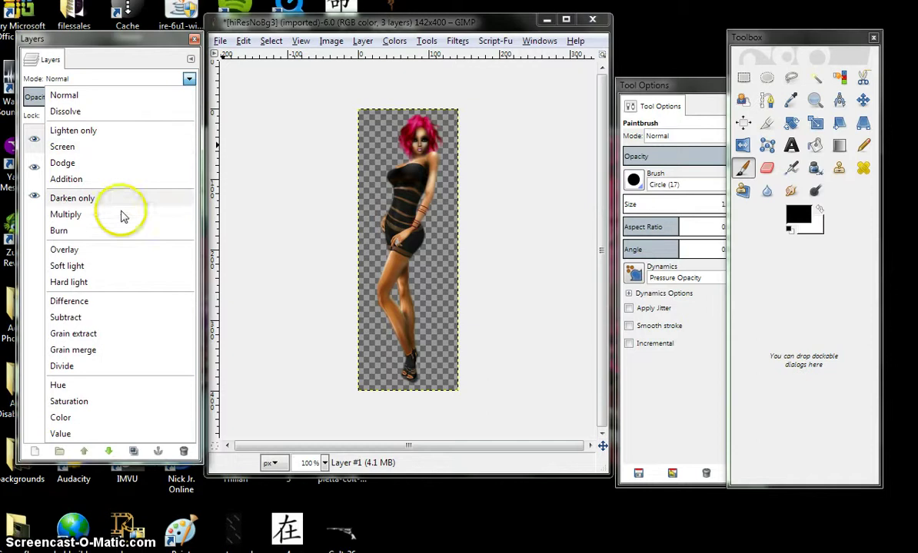
click(65, 250)
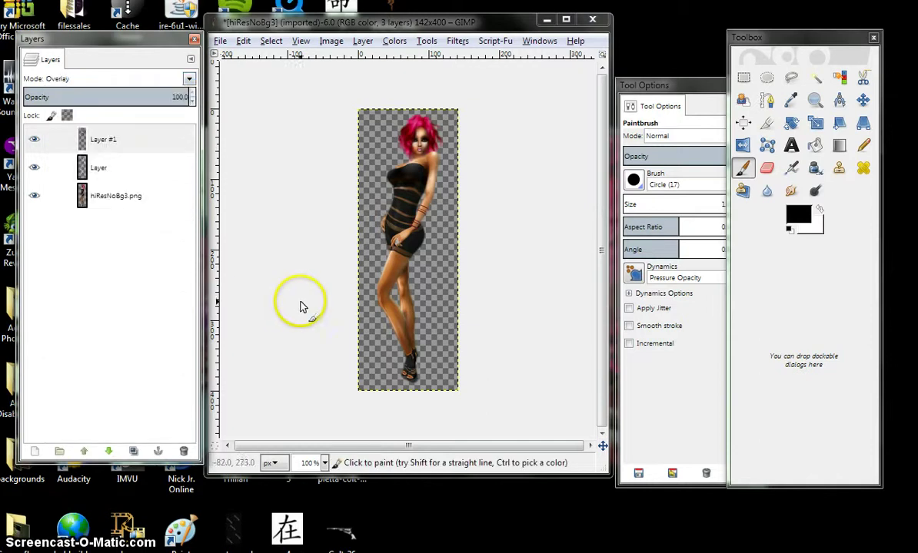
click(421, 194)
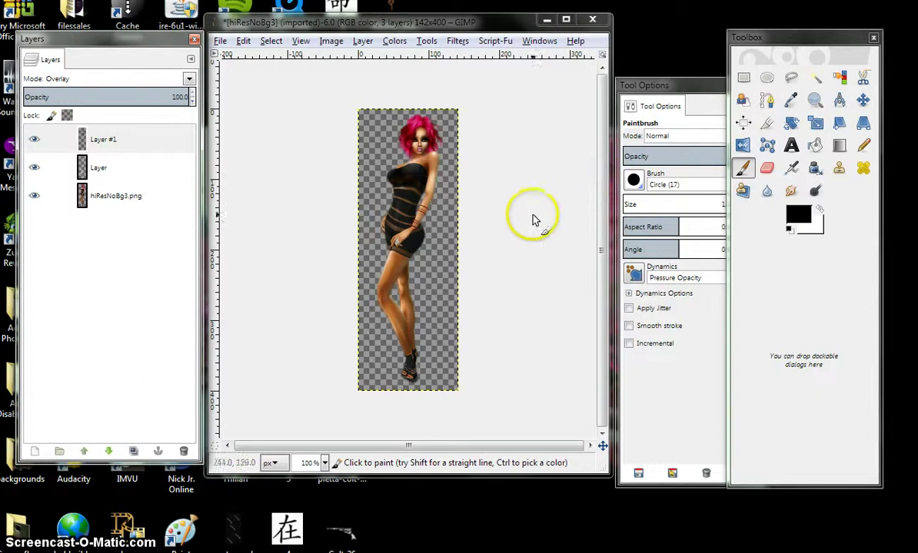